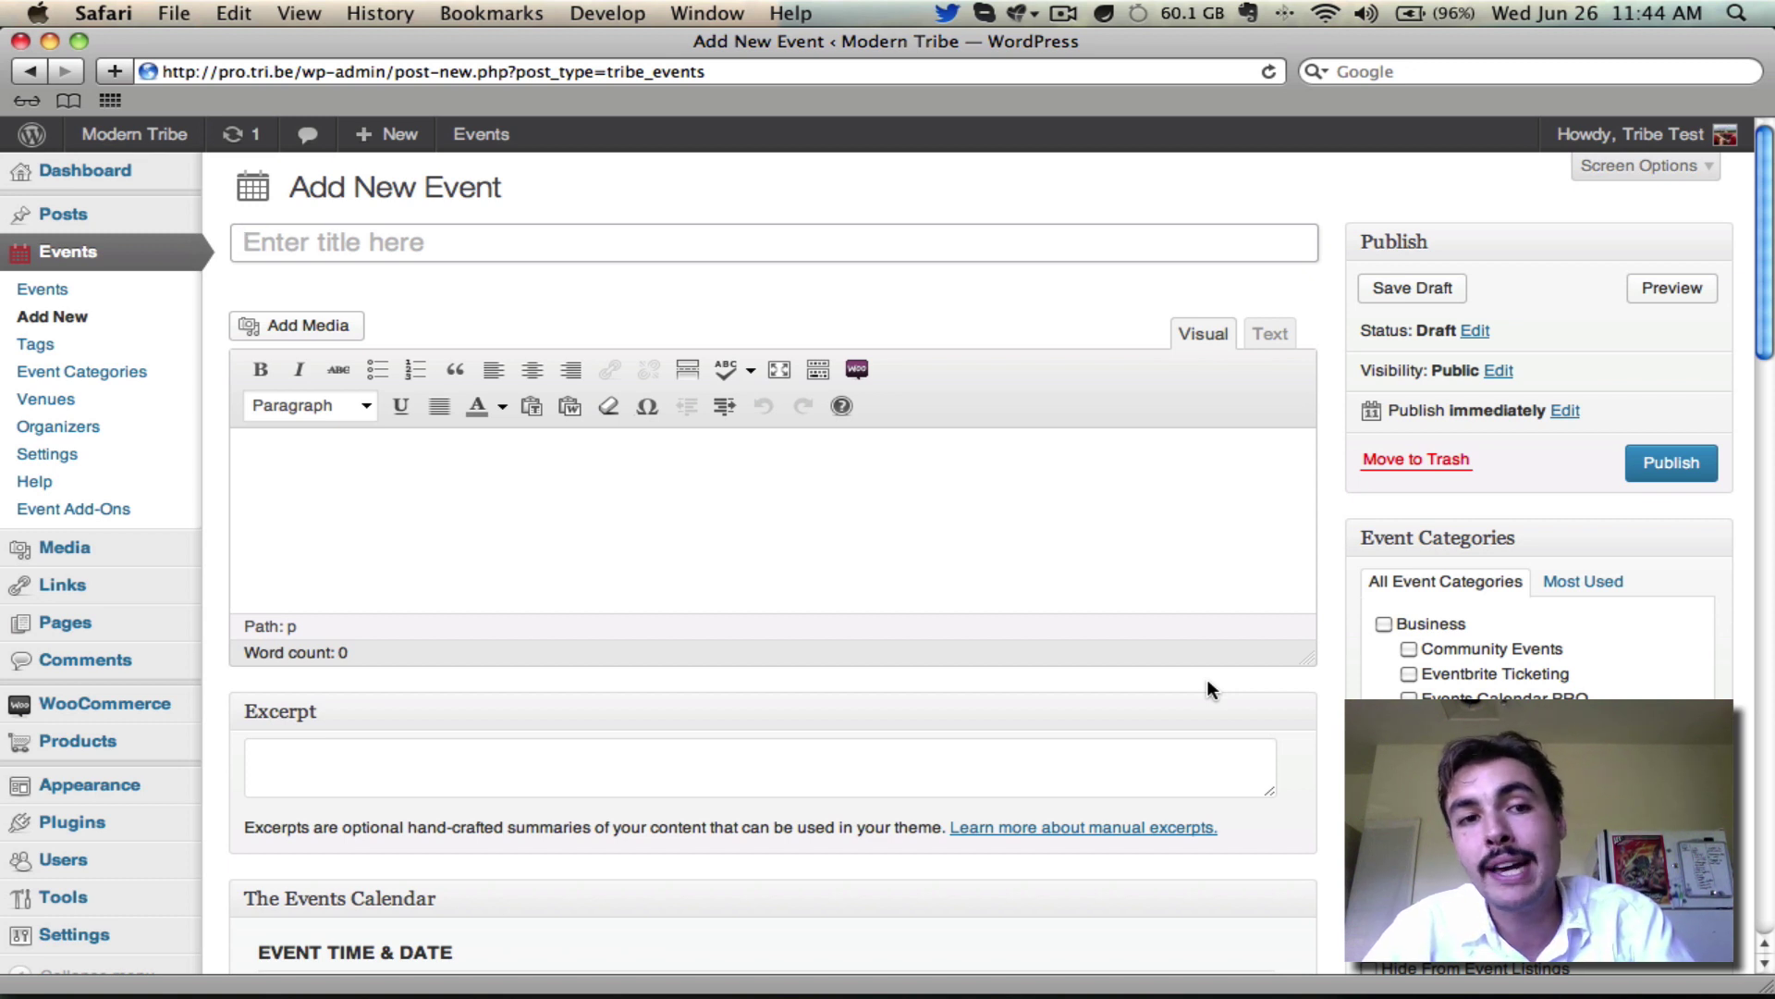
- Enter the title 'Rob's Yoga Class' and the description 'Yoga on the beach.'
key("shift")
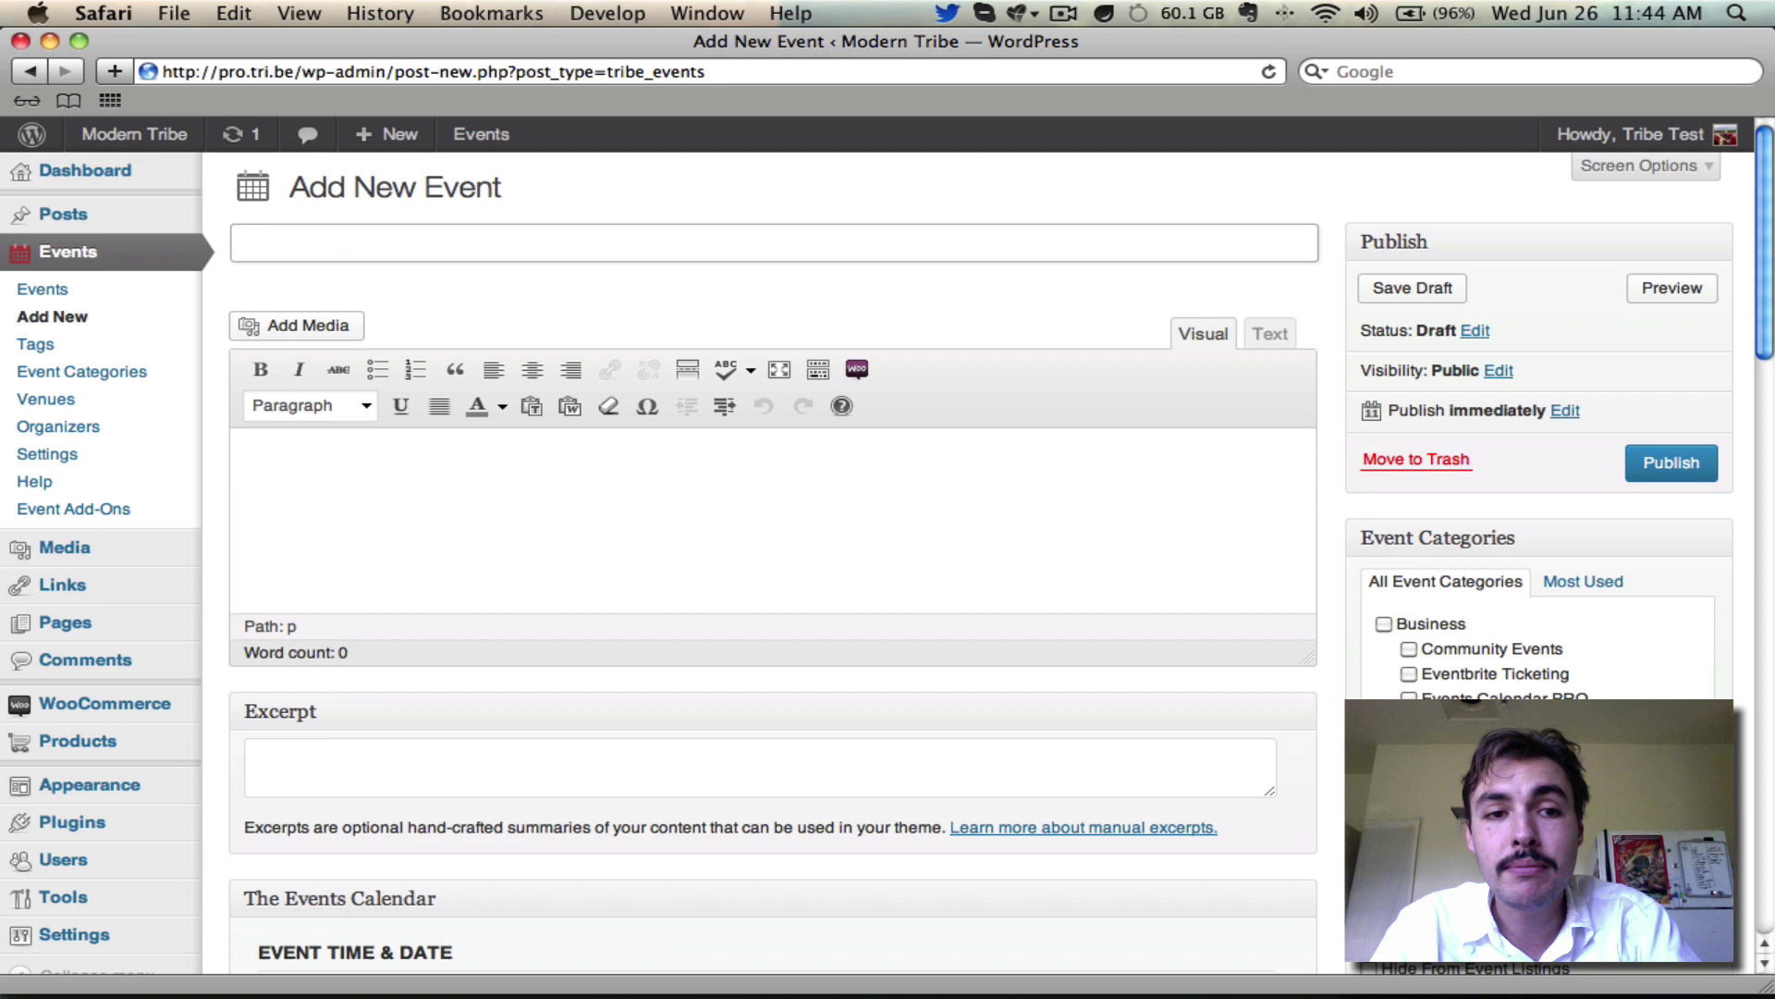
type("Rob's Yog")
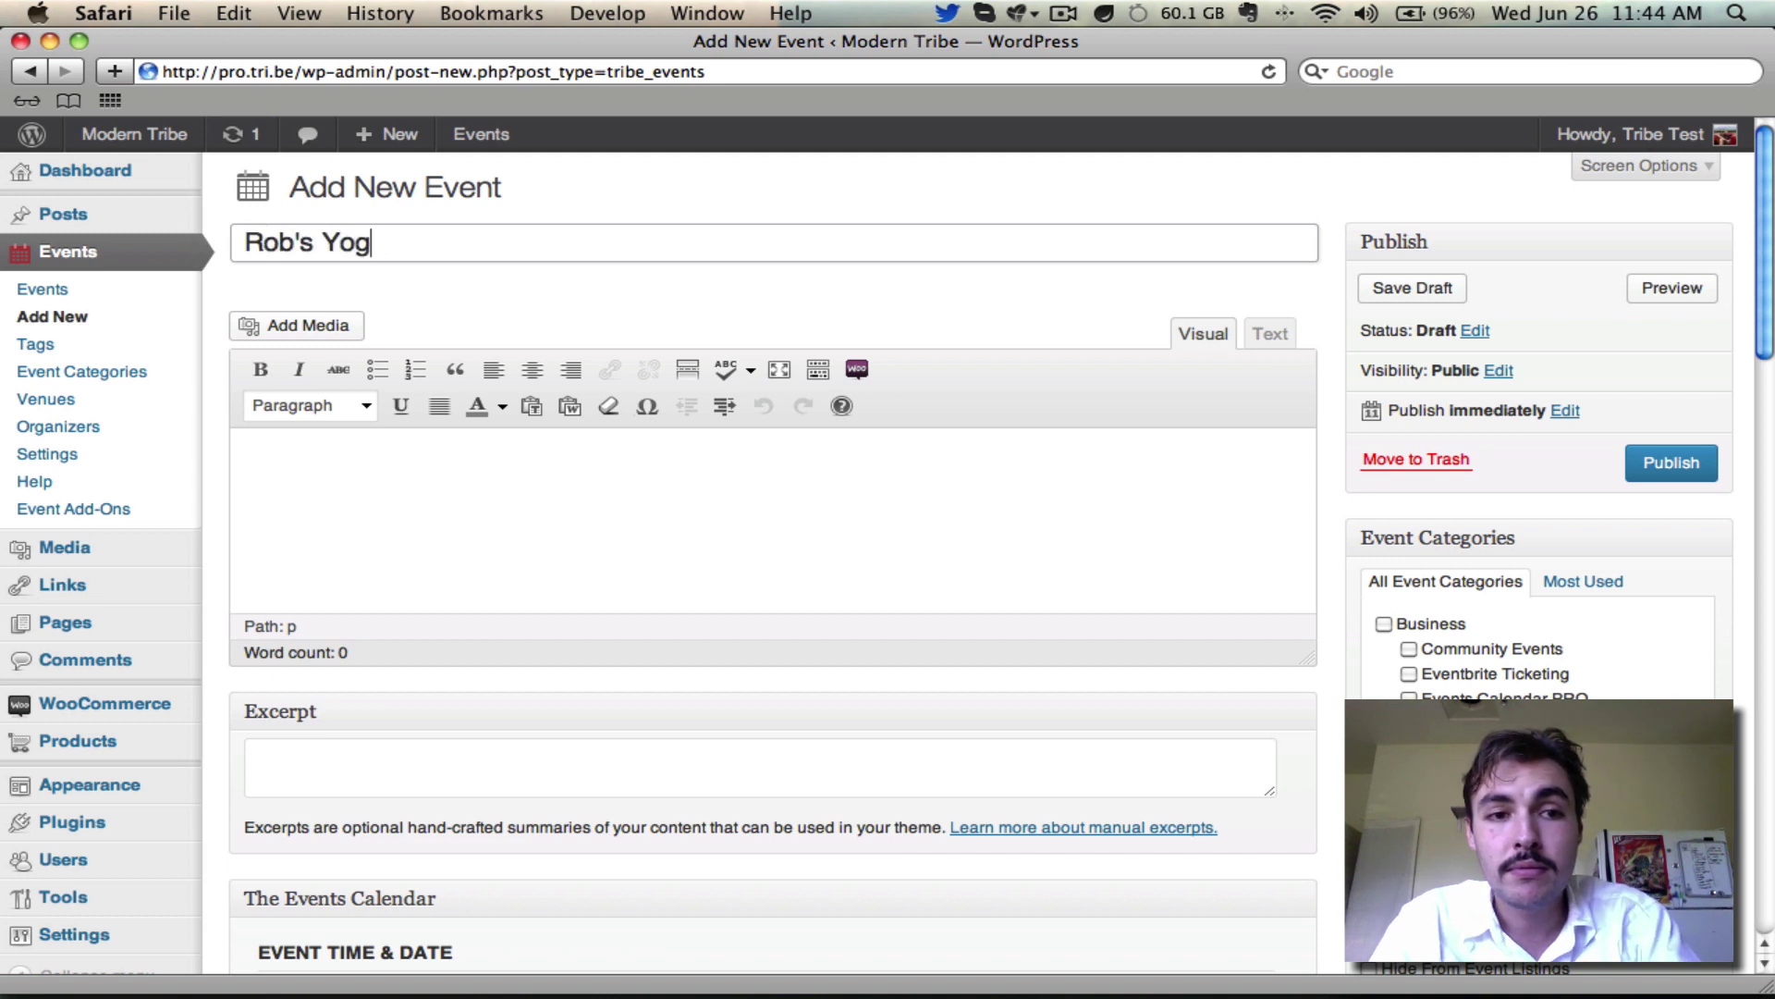
type("a Class")
key("Tab")
type("Yo")
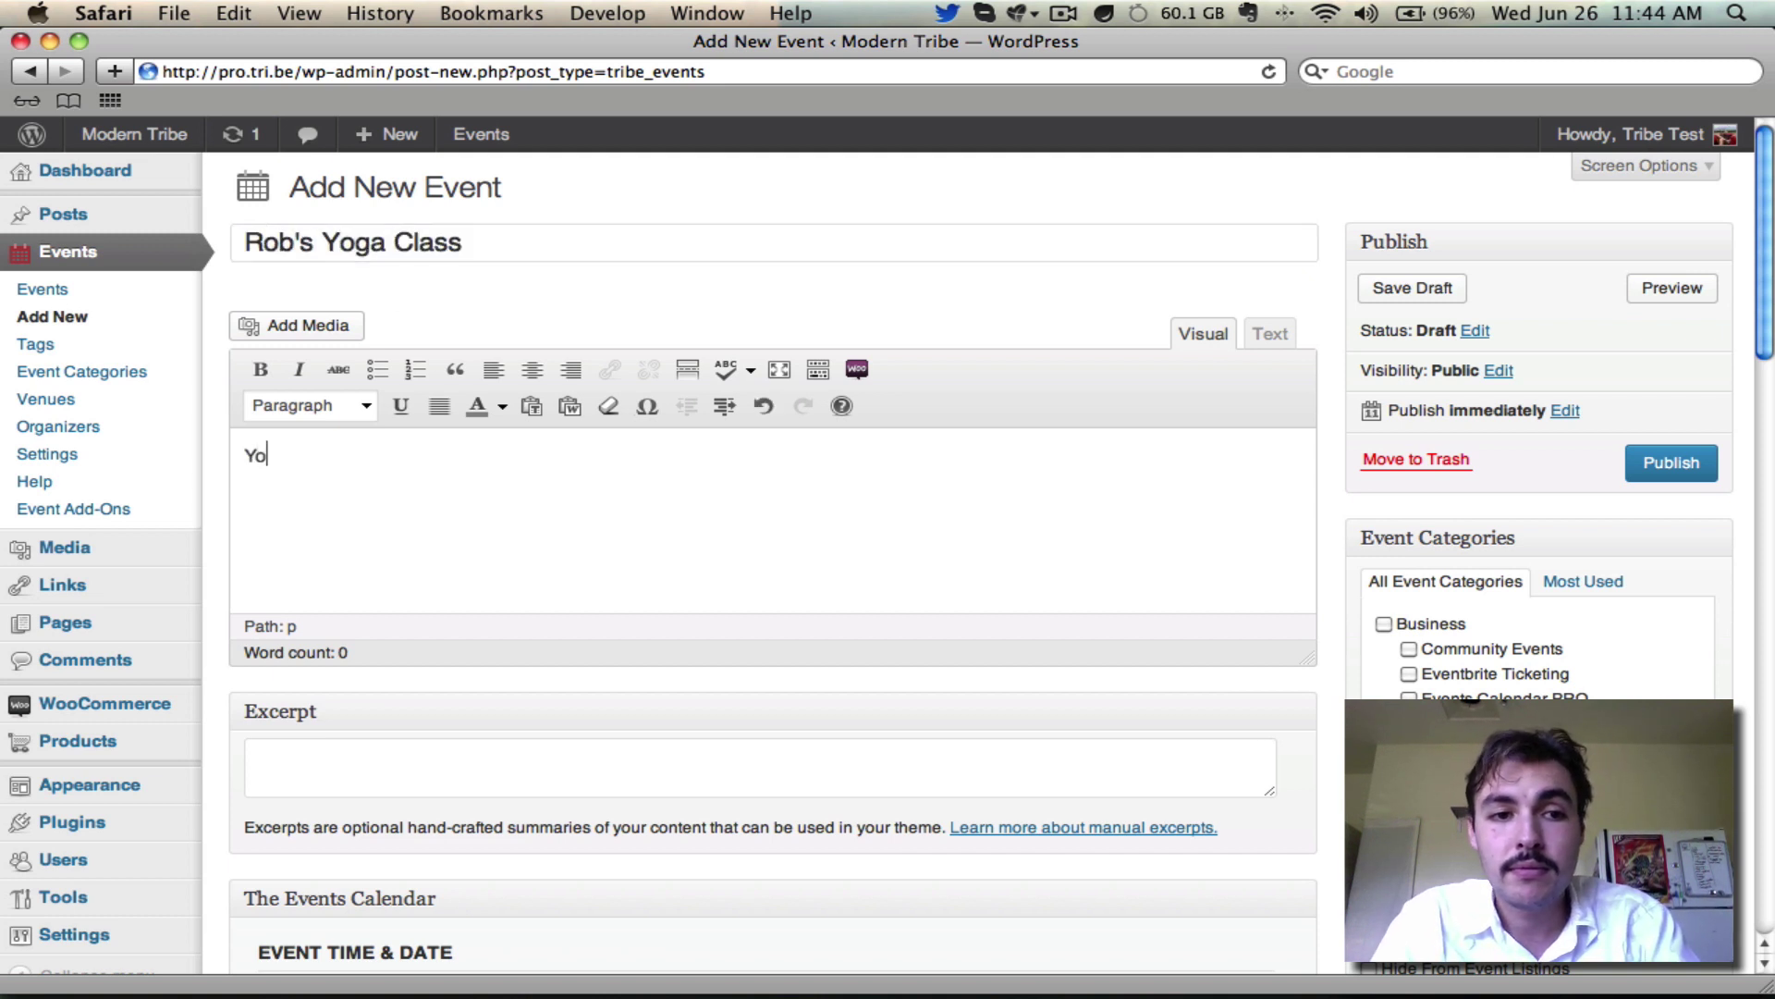
type("ga on the beach")
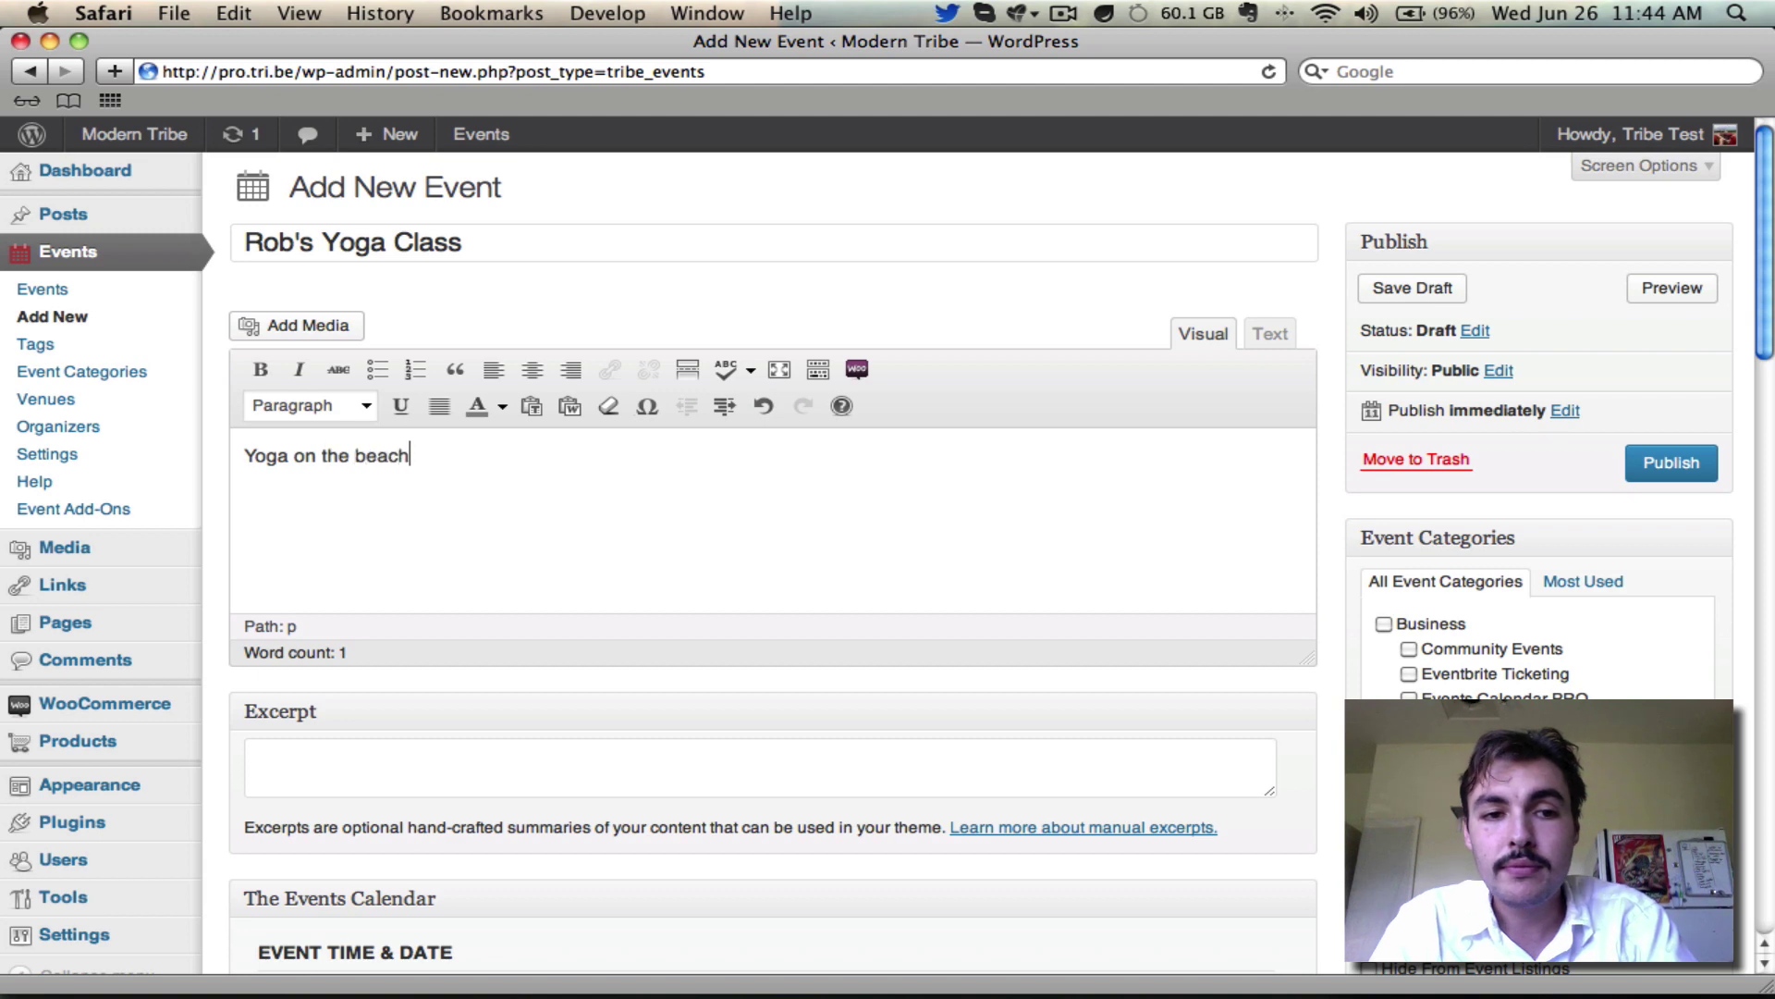
type(".")
scroll(1046, 850, "down", 2)
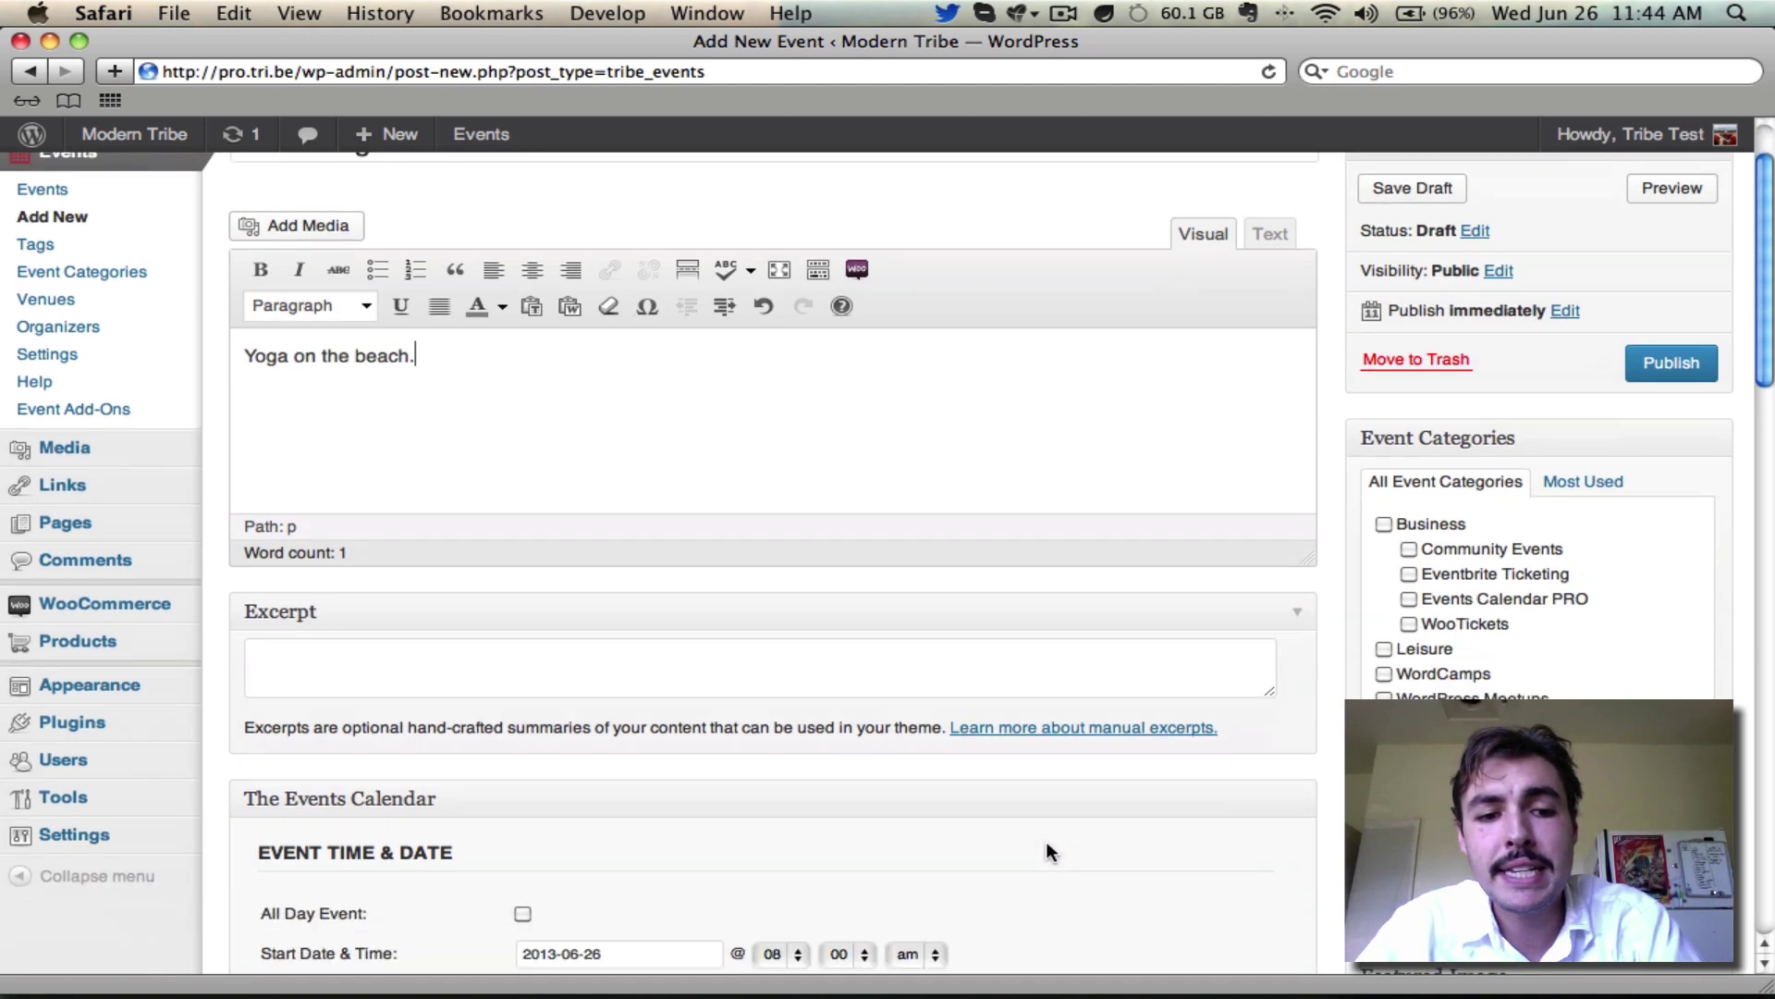
scroll(1047, 845, "down", 7)
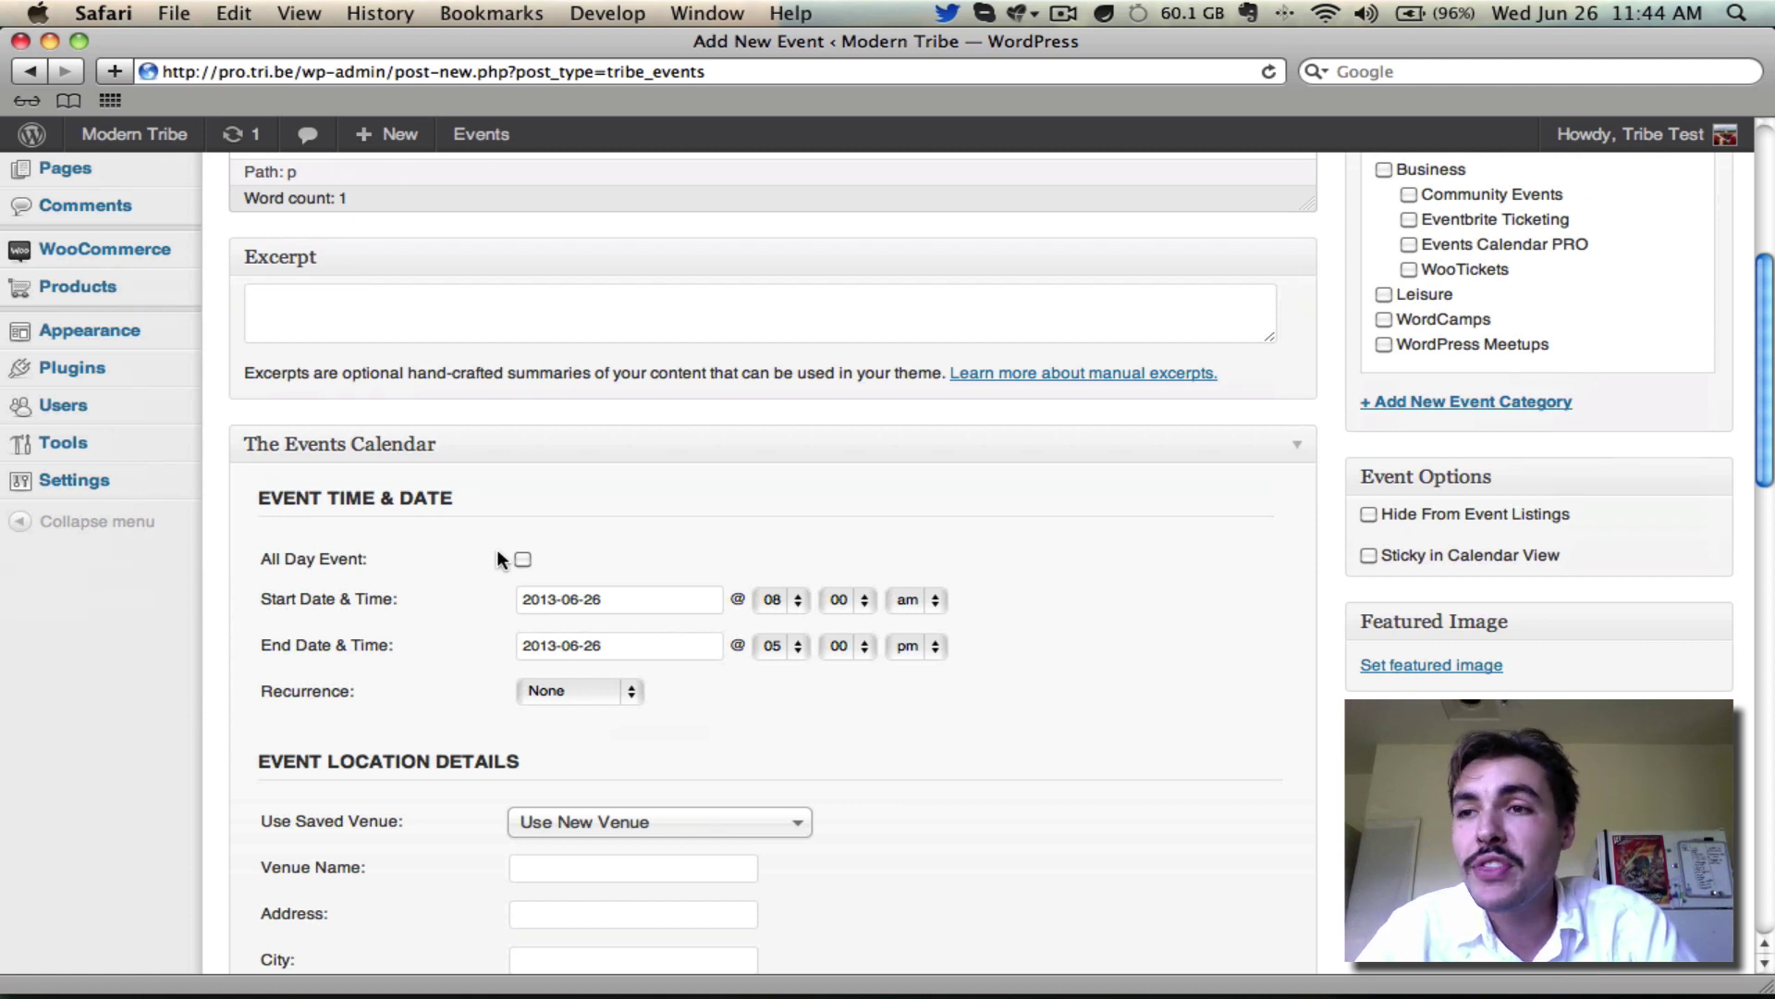
- Set the start date to July 1, 2013 and mark the event as All Day
left_click(620, 606)
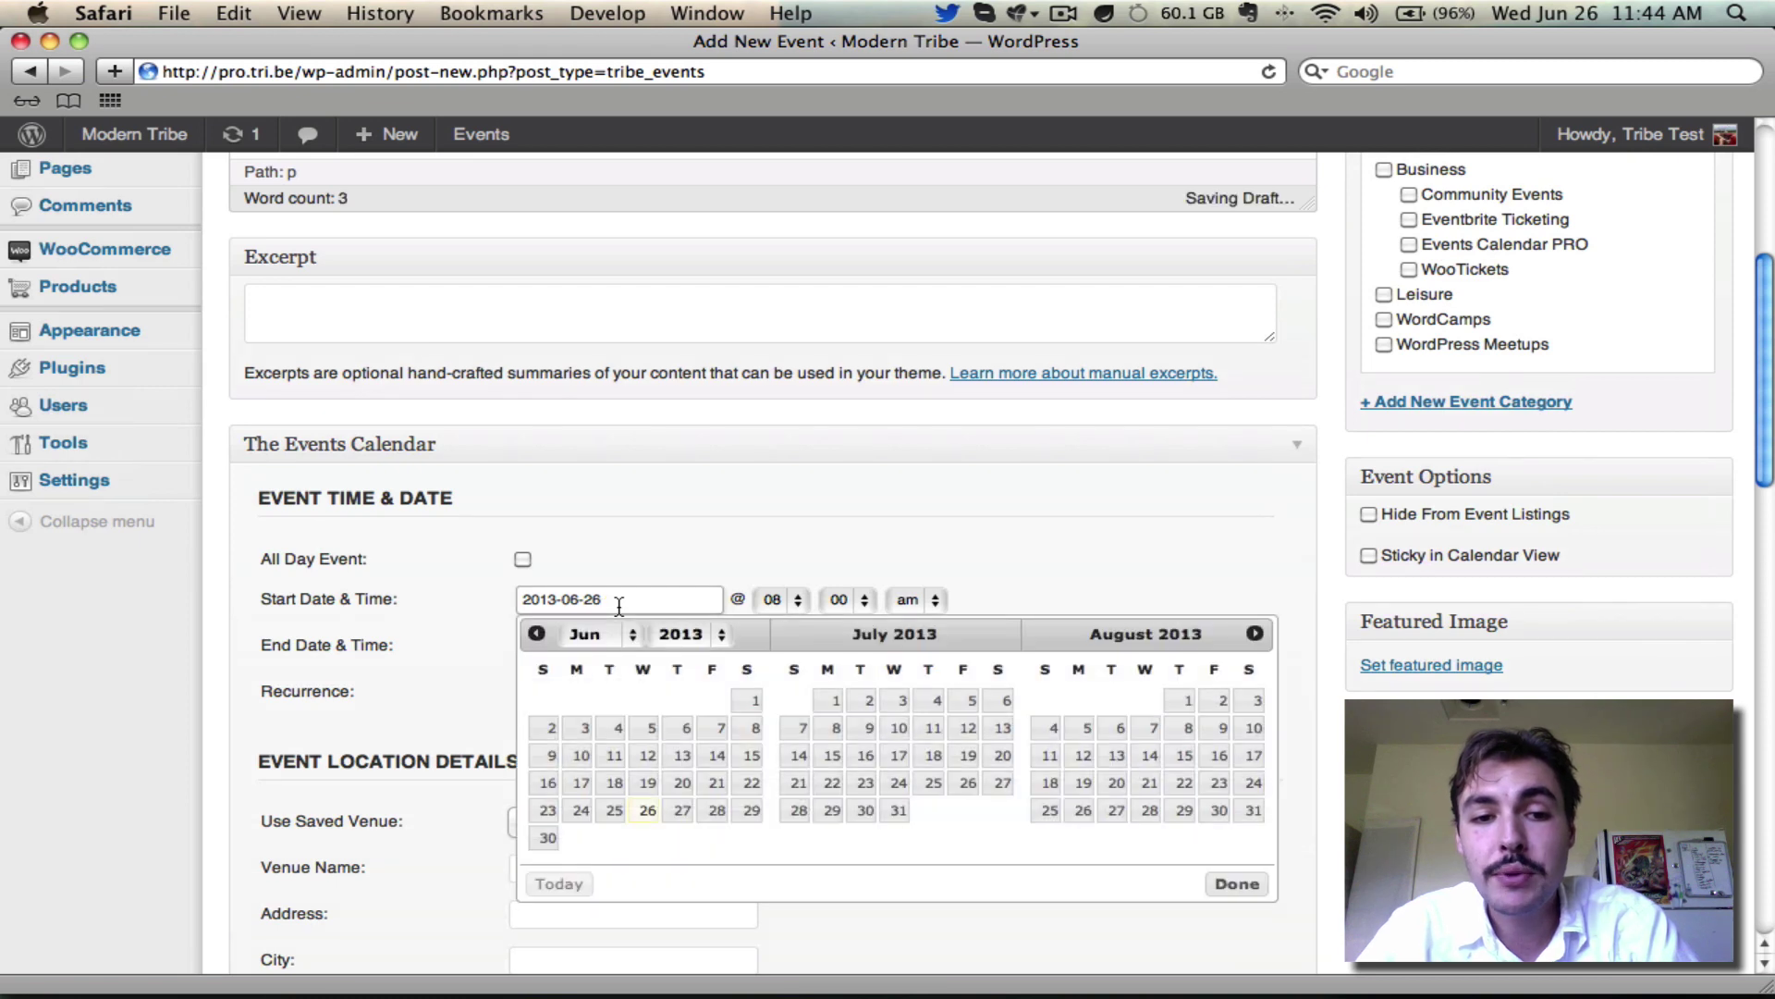
left_click(838, 700)
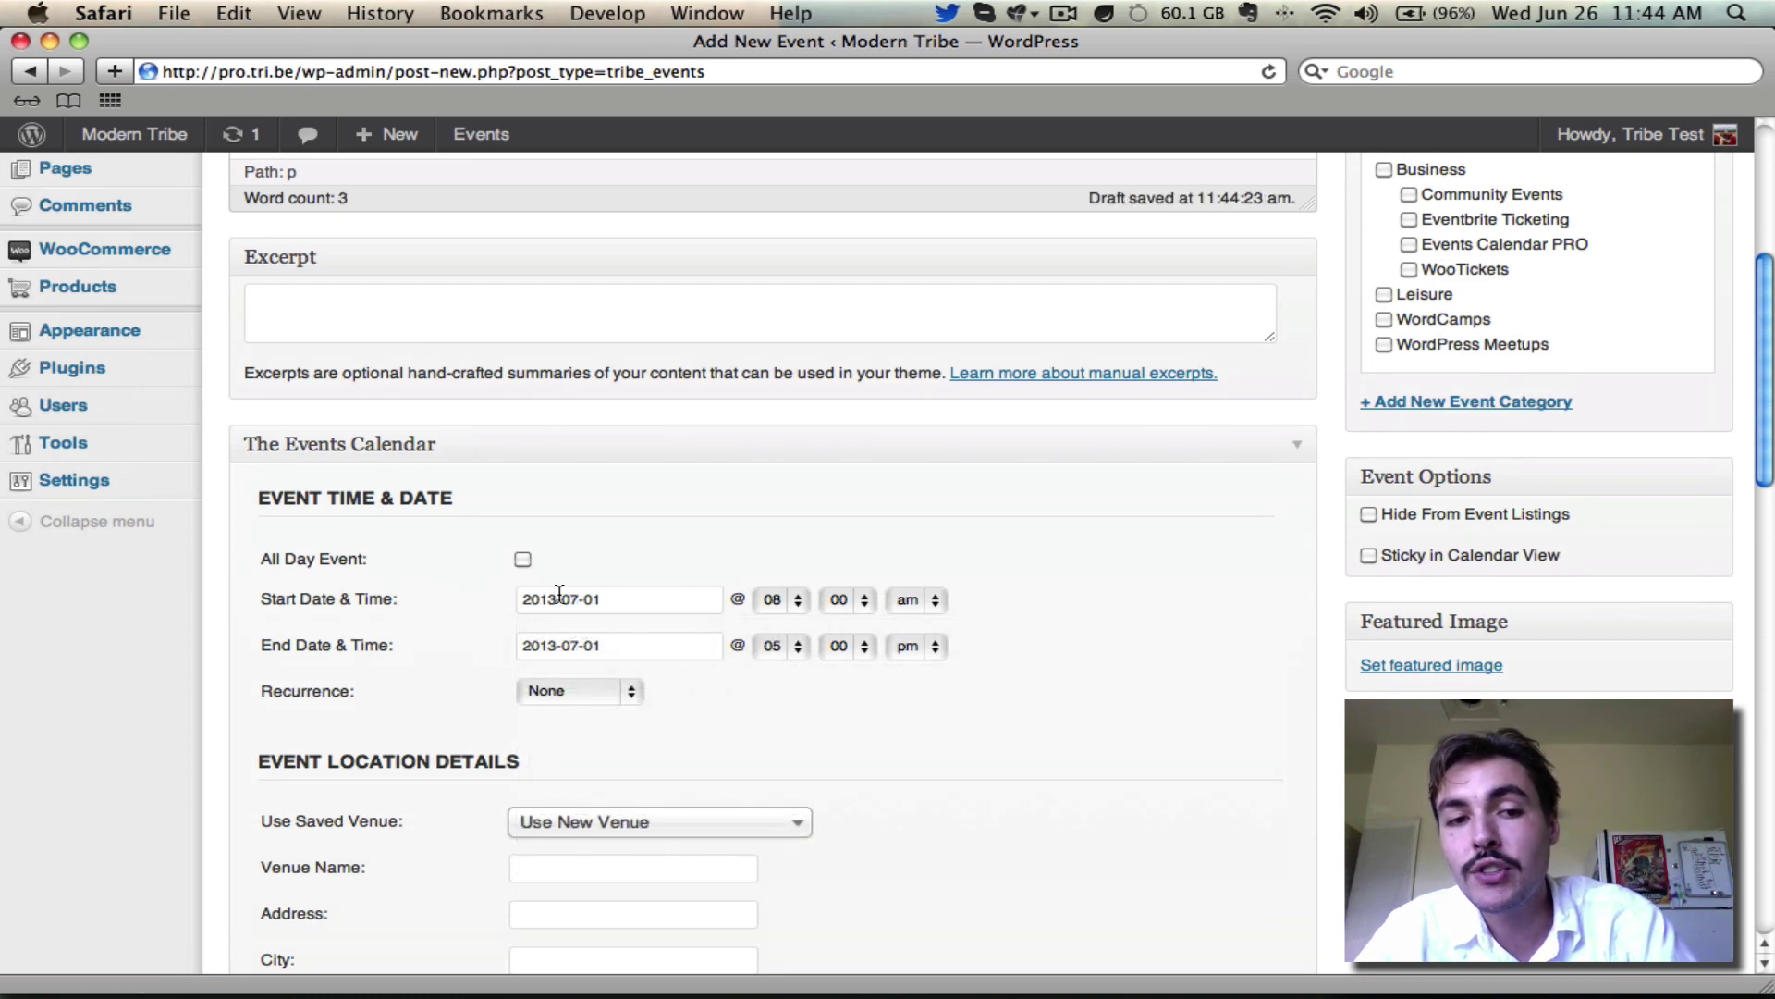
left_click(522, 560)
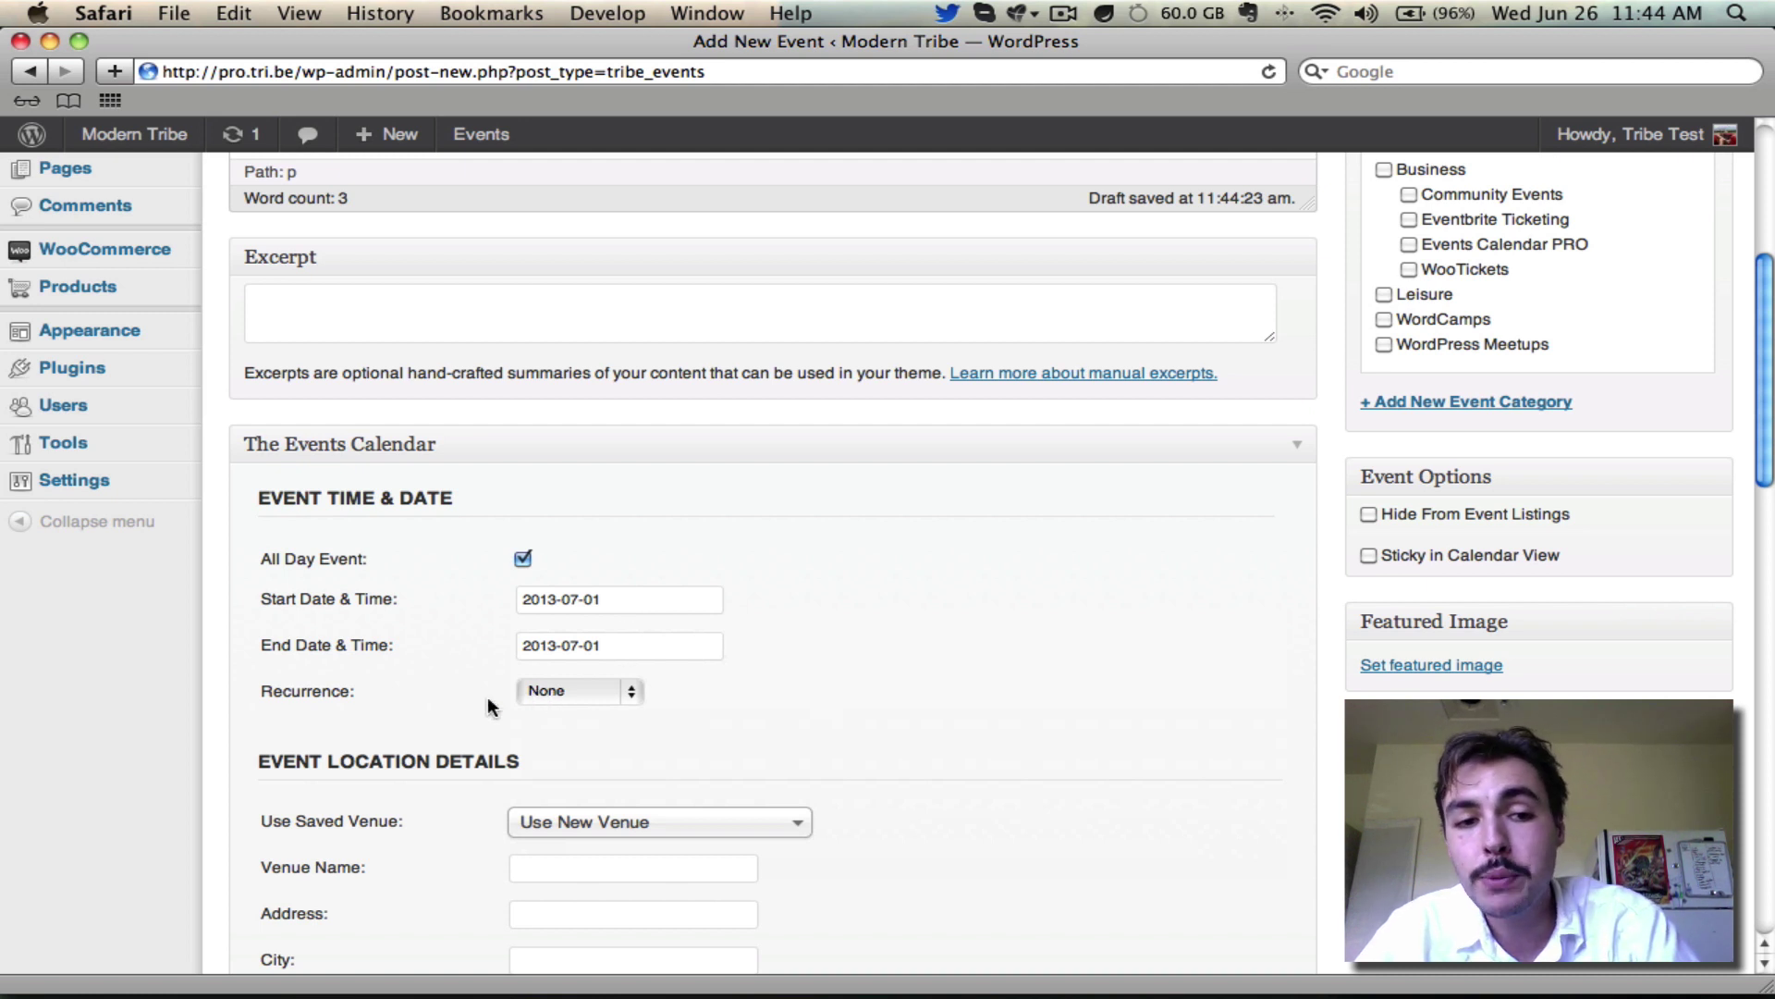
left_click(618, 690)
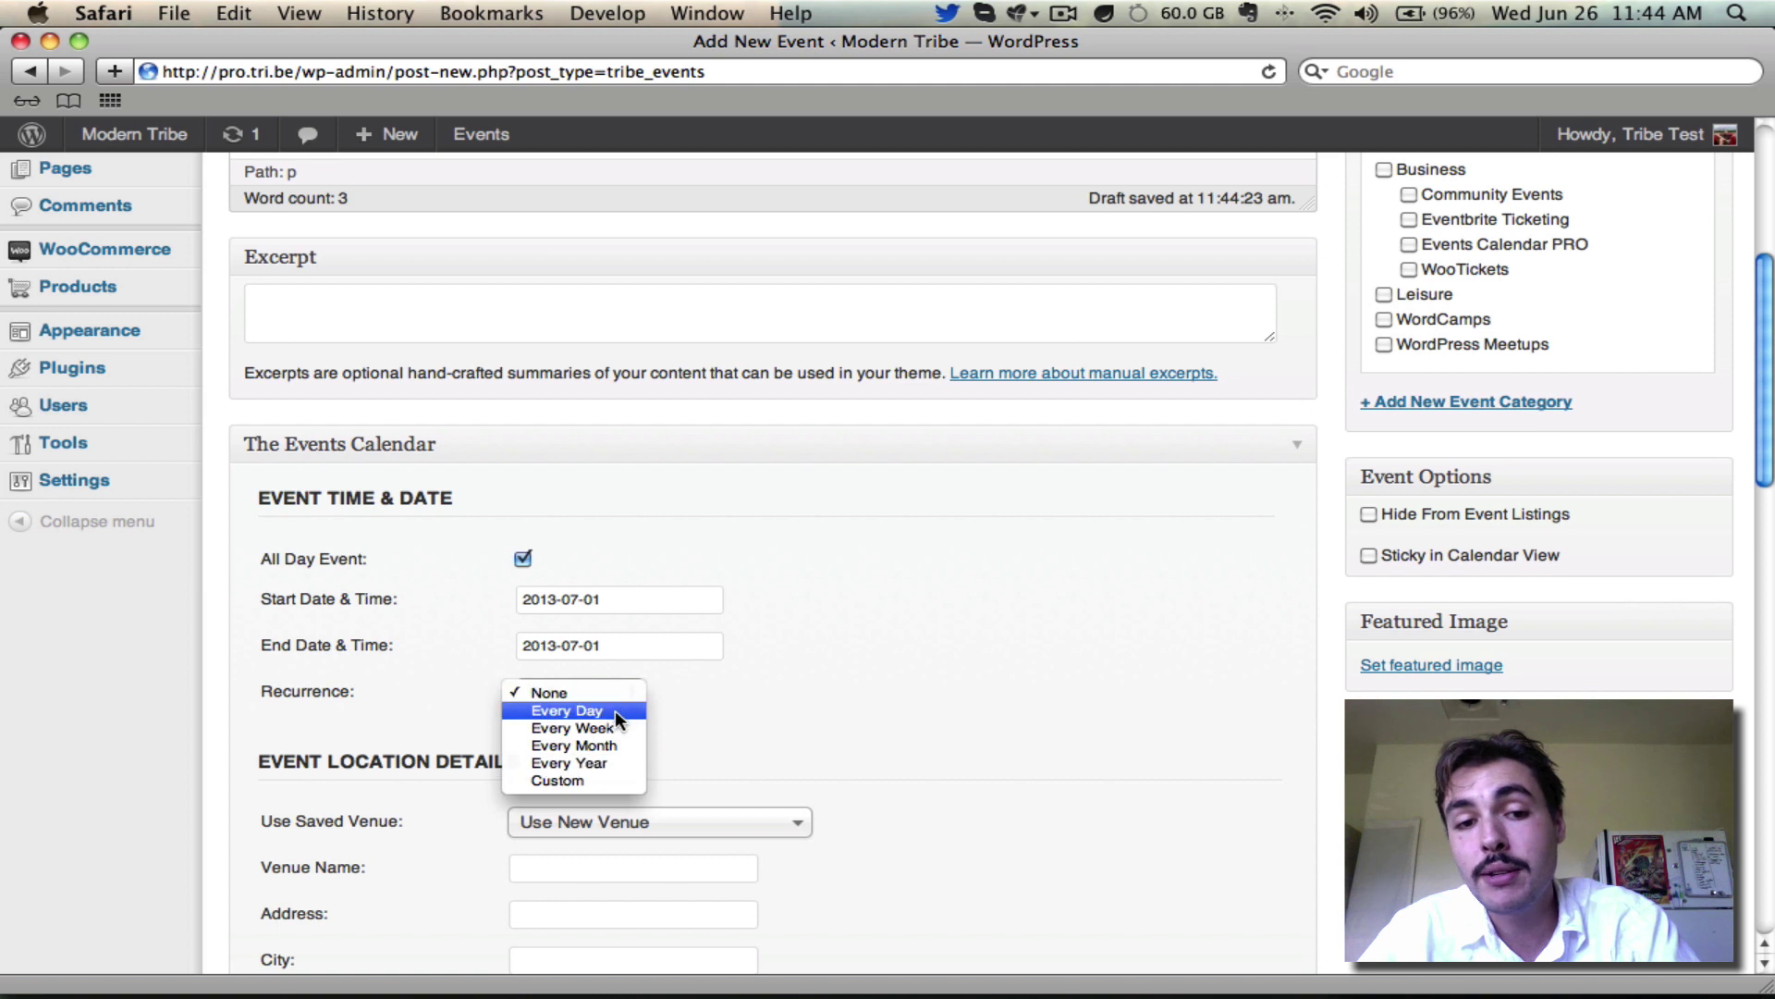
- Try daily and weekly repetition and make the recurrence end After a count instead of On a date
left_click(614, 710)
scroll(735, 527, "down", 1)
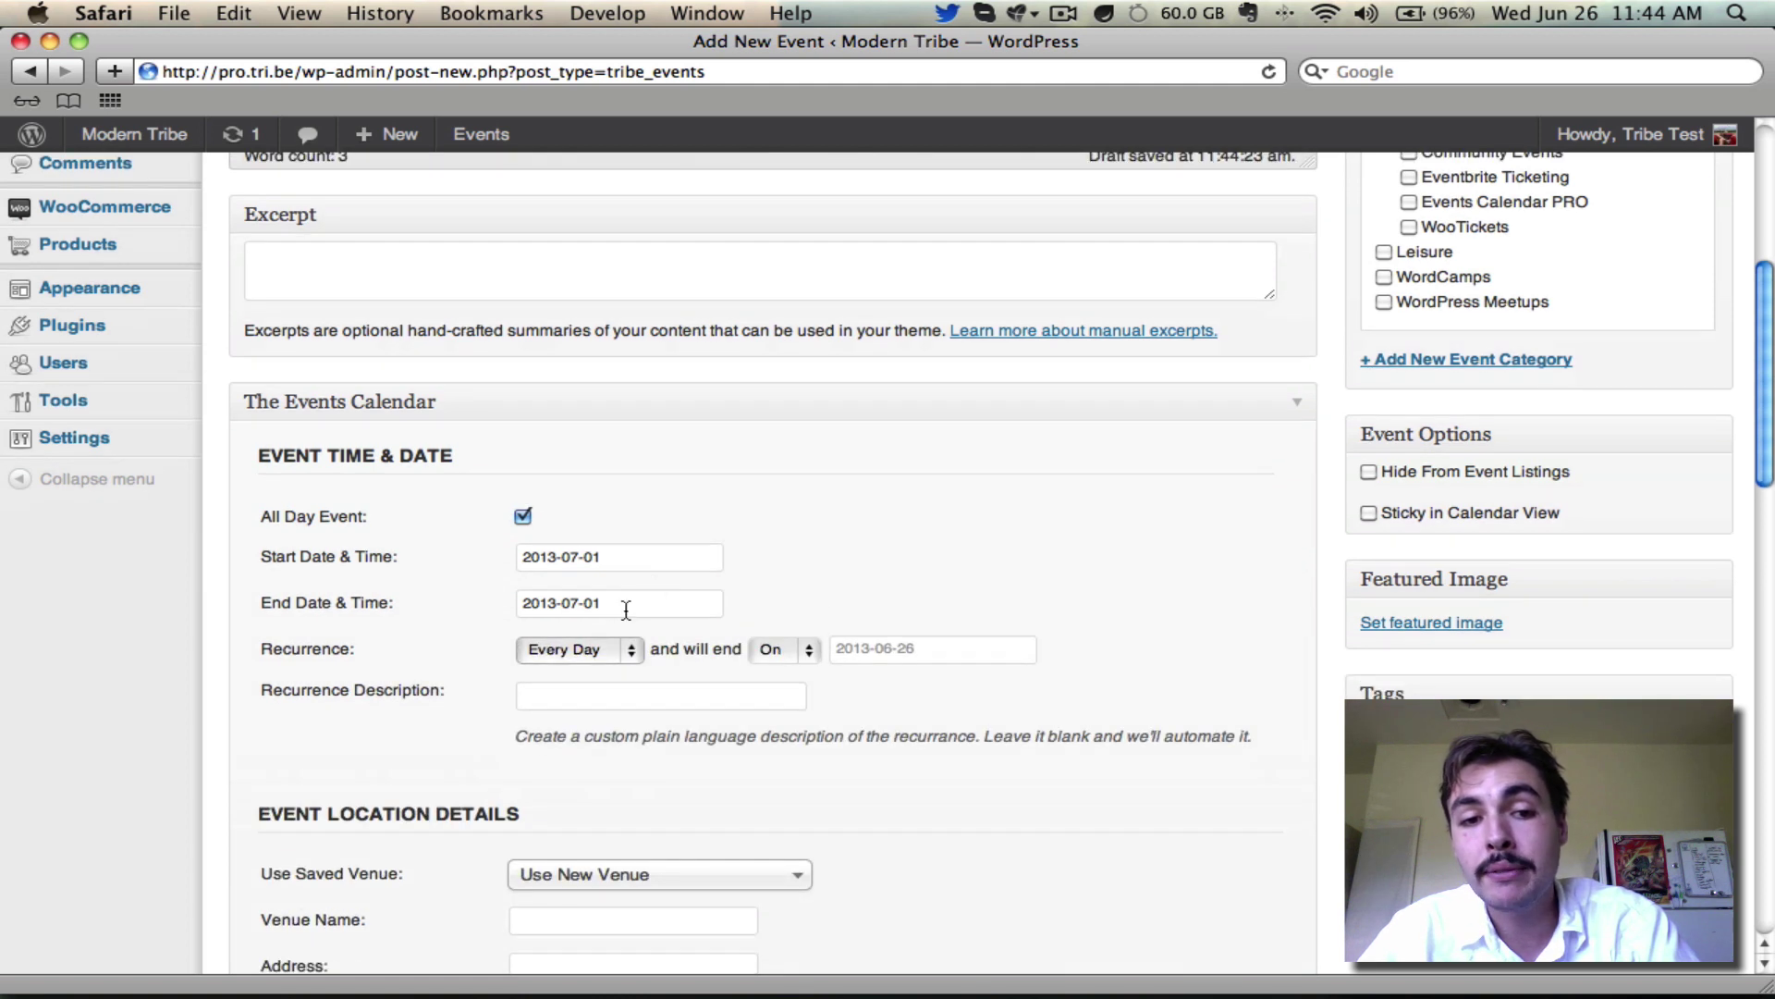
left_click(591, 647)
left_click(591, 666)
left_click(593, 642)
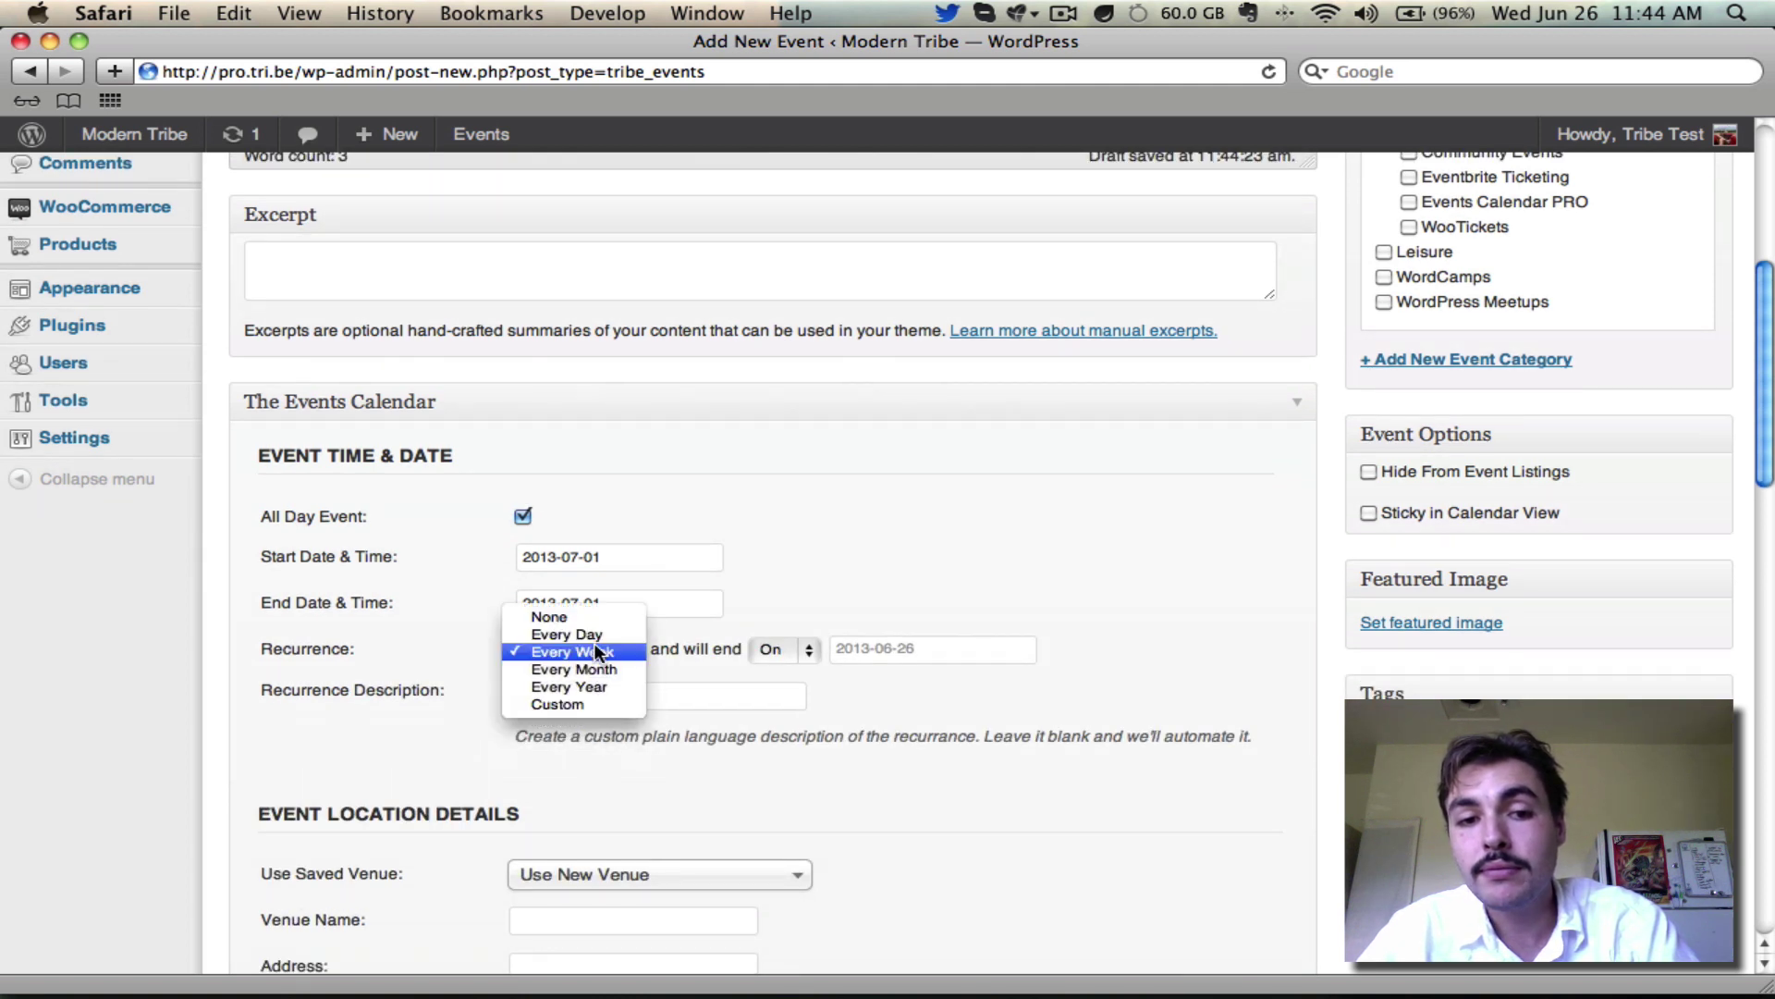
left_click(601, 629)
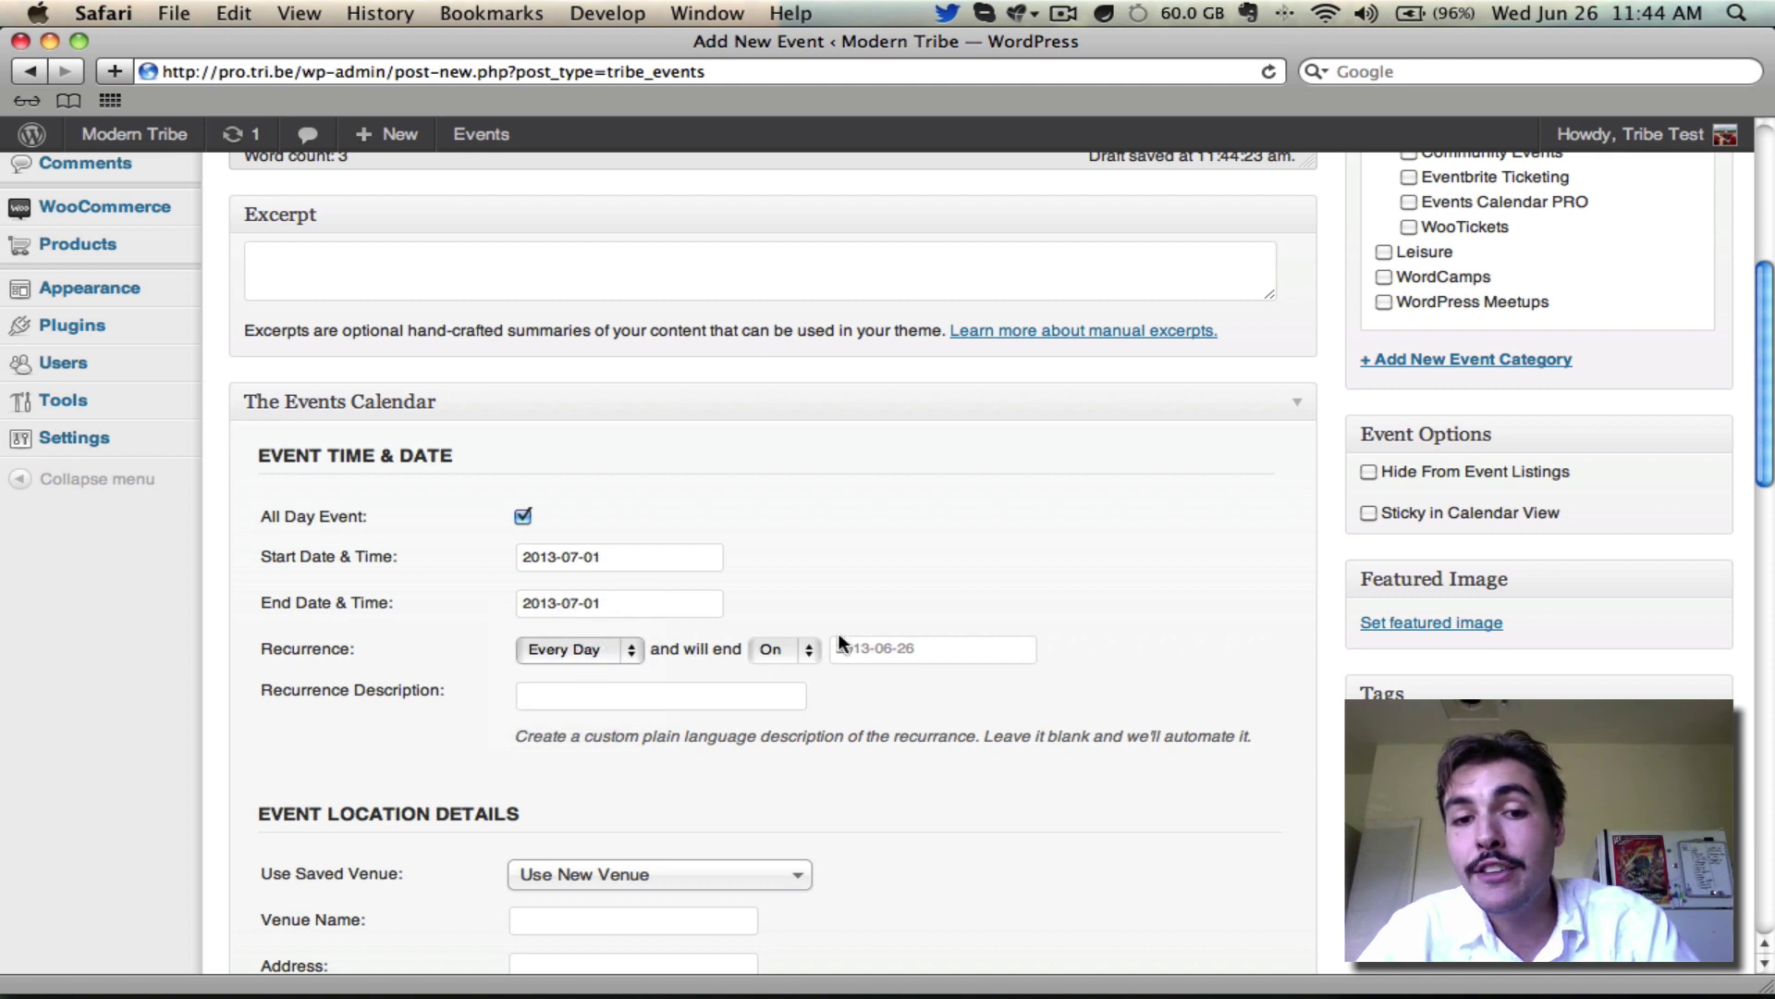
left_click(877, 647)
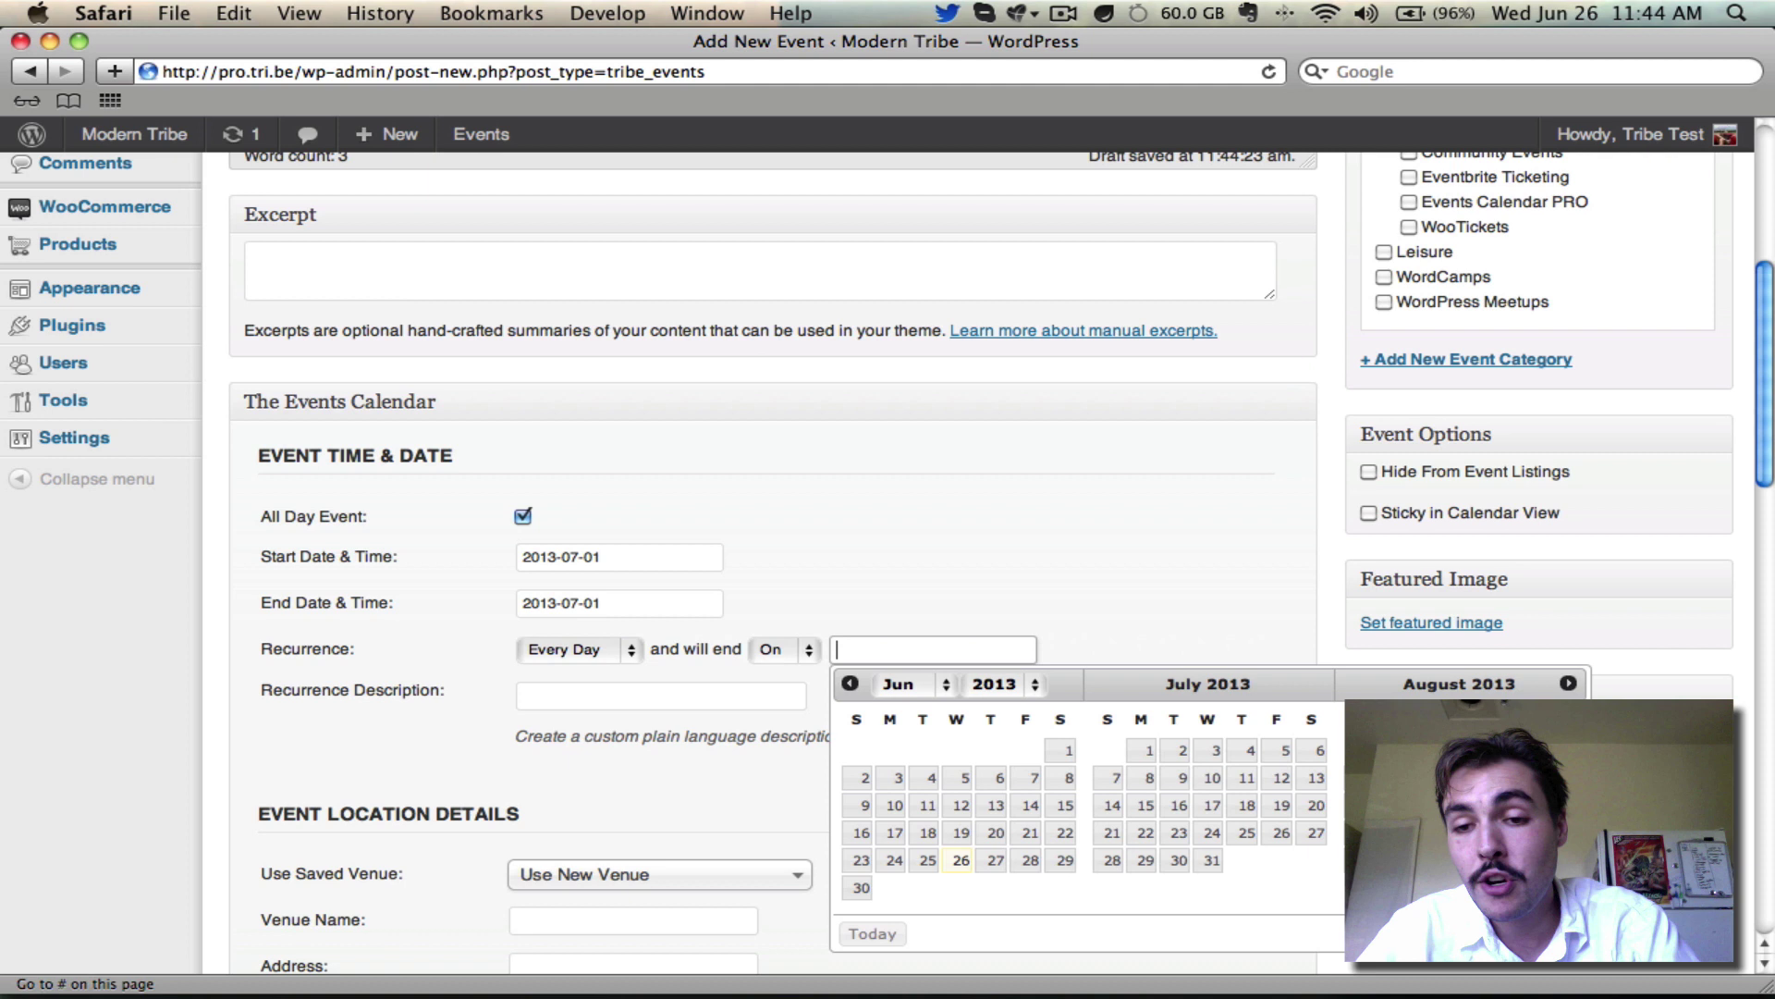
left_click(1017, 596)
left_click(784, 649)
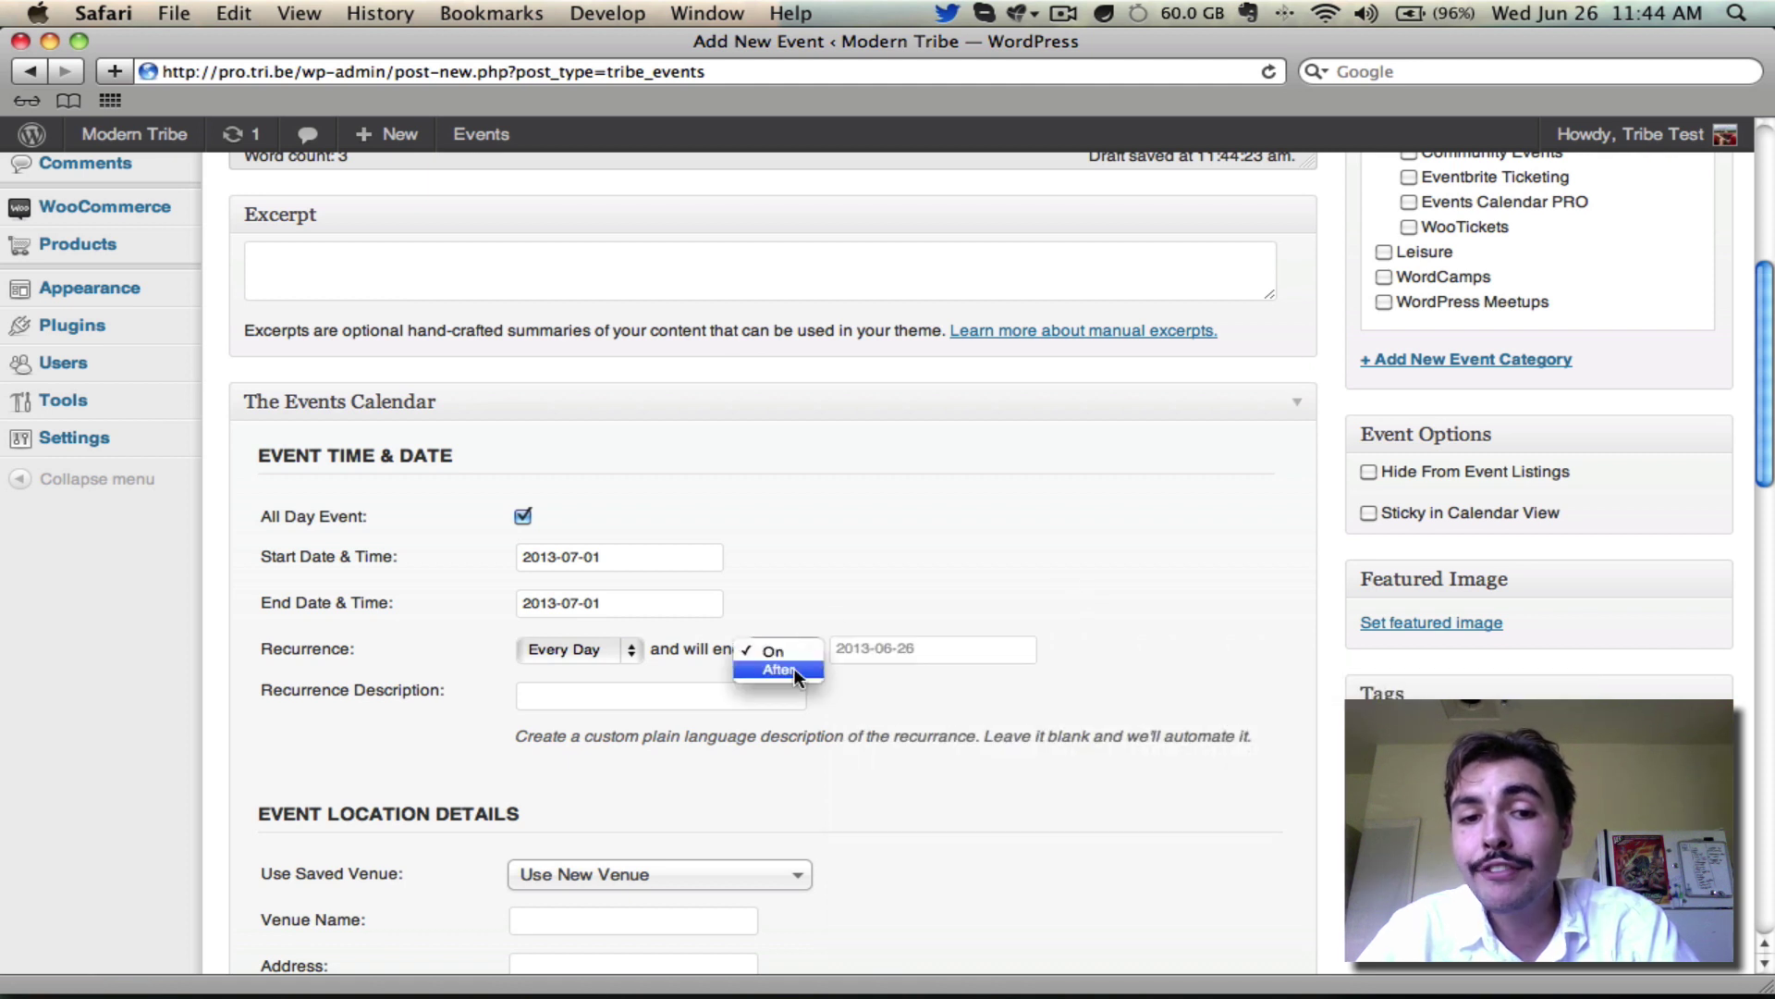
left_click(781, 669)
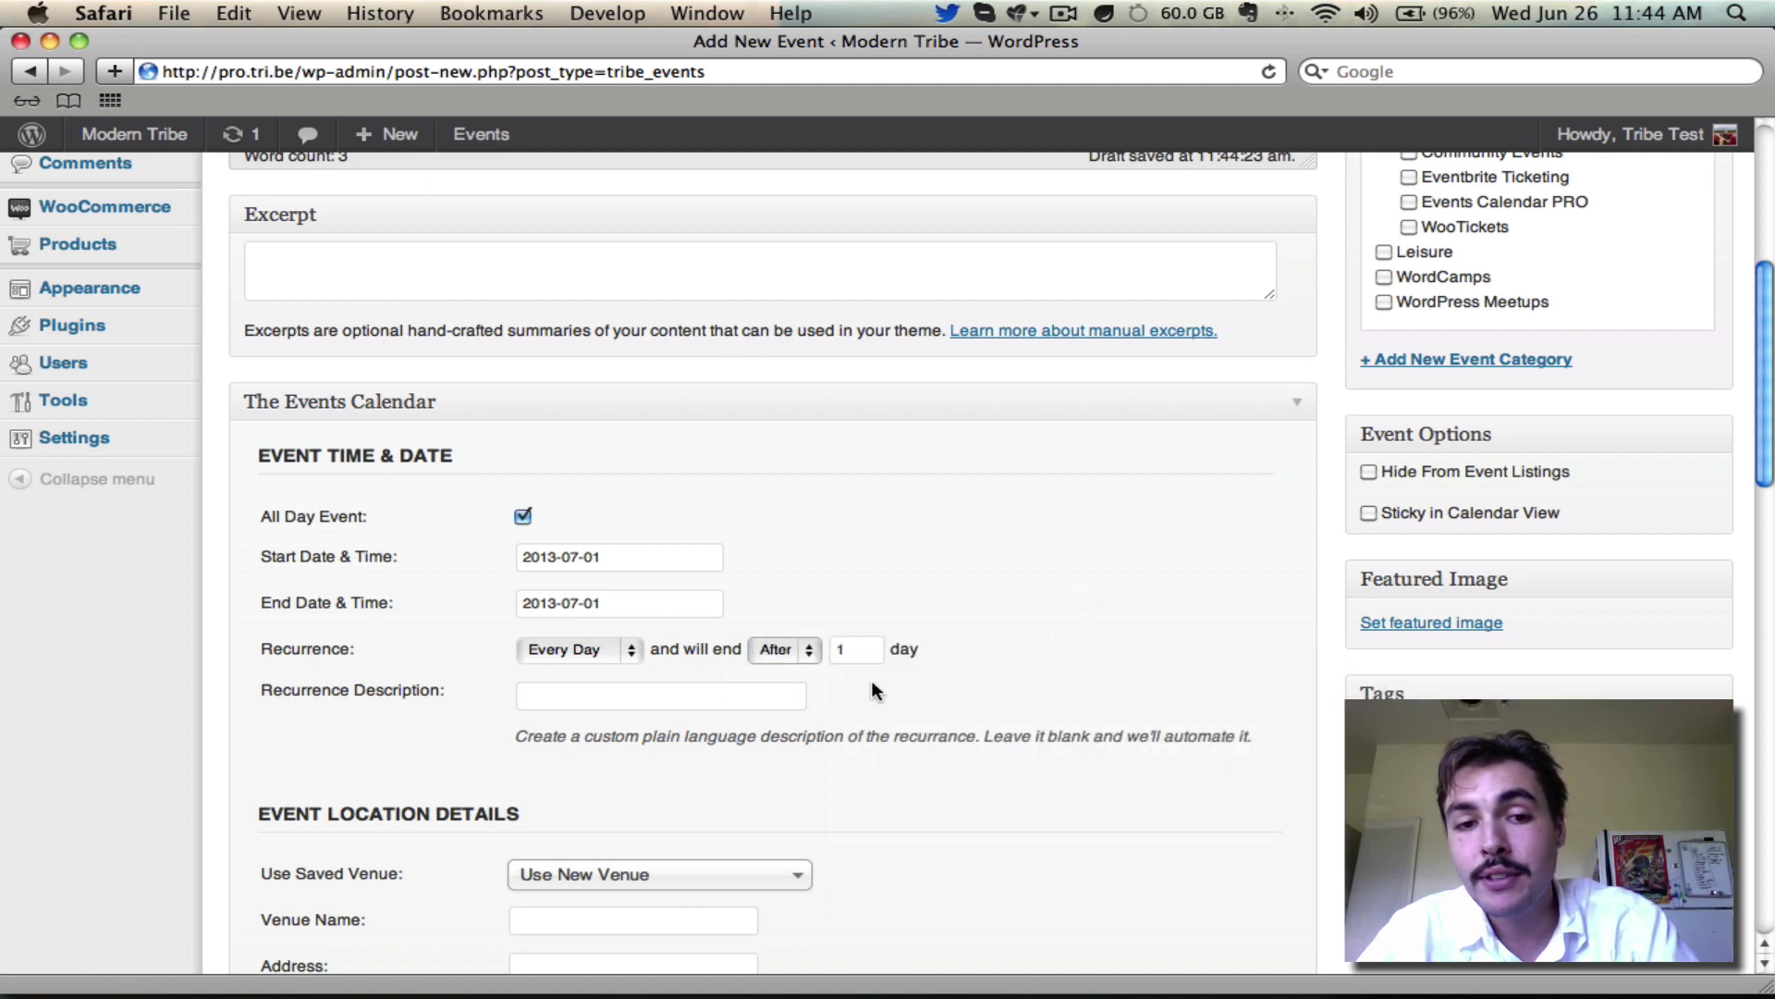
- Cycle through weekly, monthly and yearly repetition, settling on Every Week
left_click(557, 645)
left_click(562, 674)
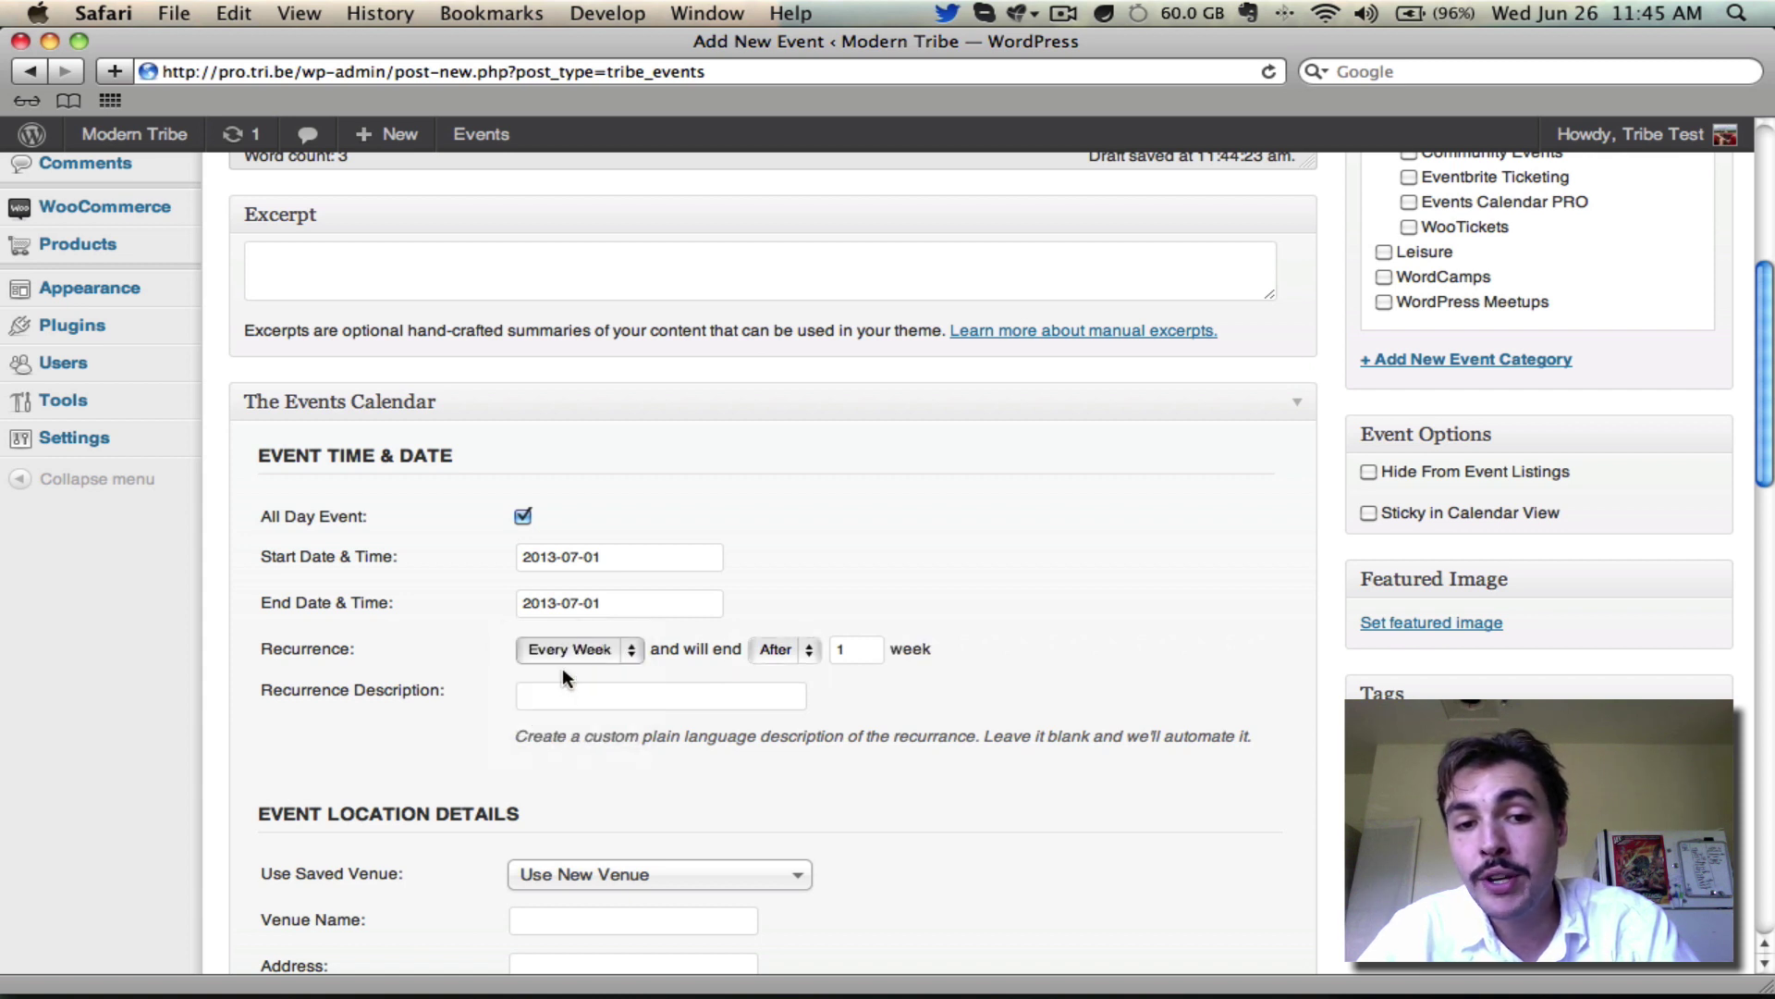
left_click(574, 648)
left_click(568, 668)
left_click(591, 650)
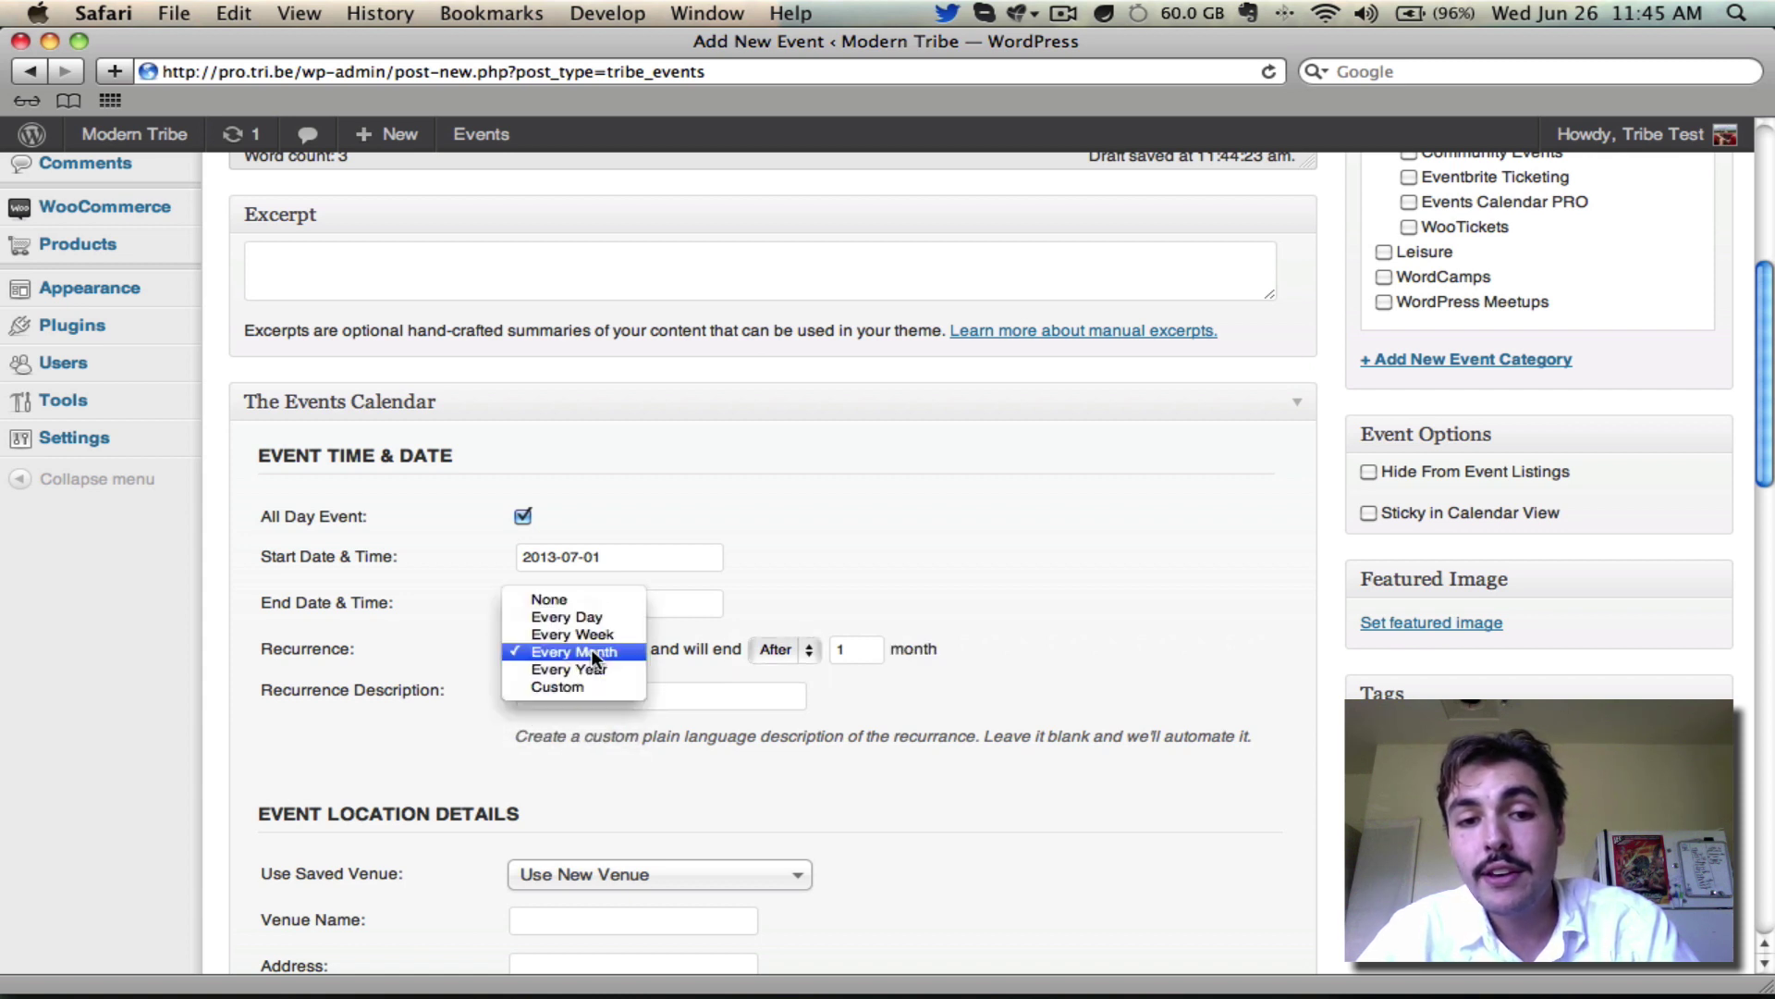
left_click(591, 664)
left_click(563, 651)
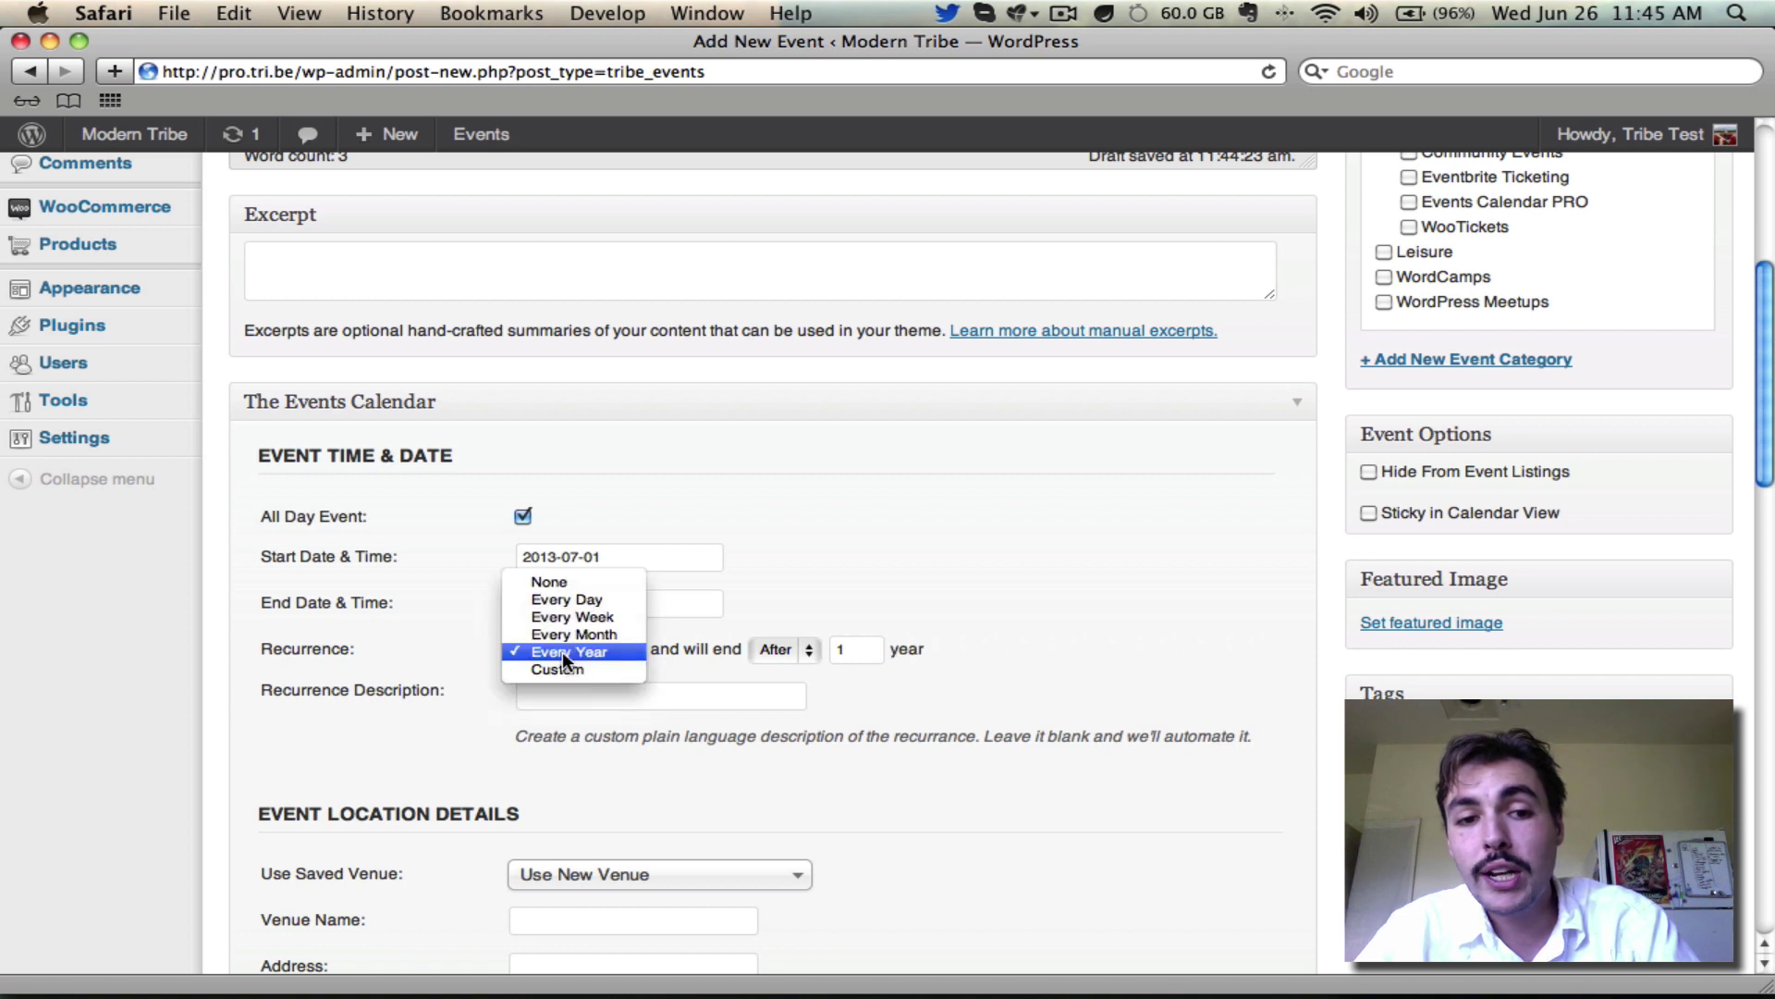
left_click(578, 614)
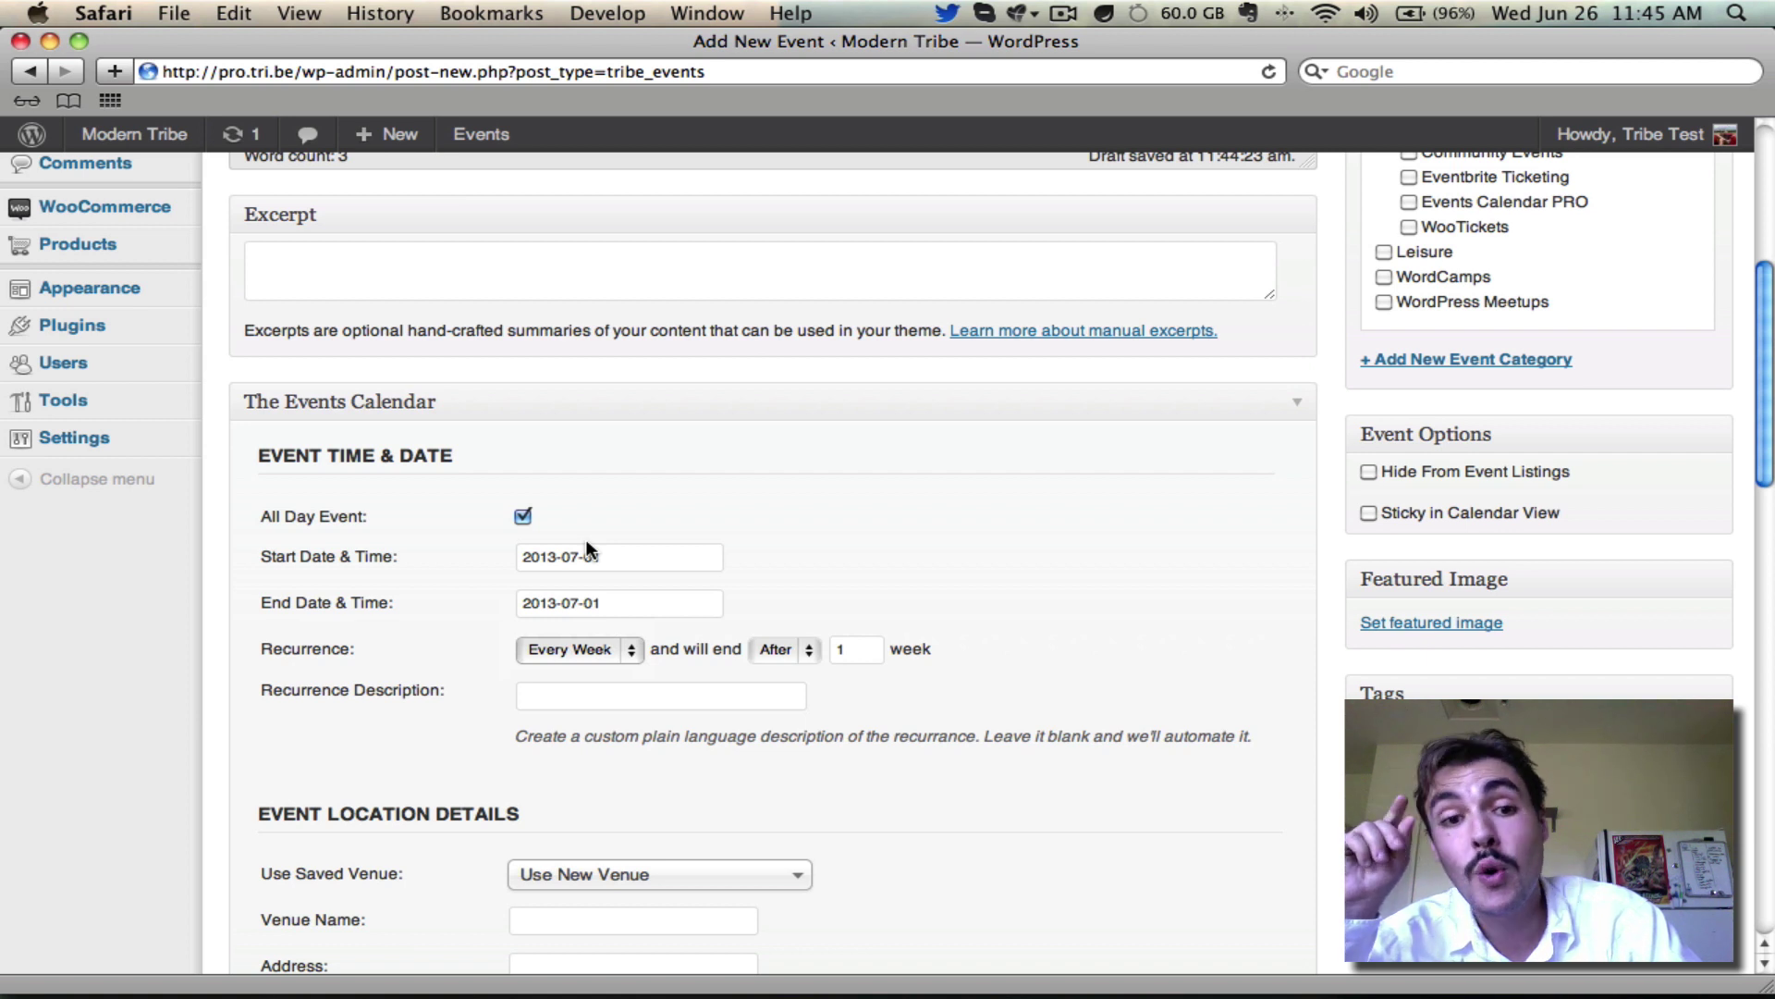
- Change the recurrence end count from 1 to 52 weeks
left_click(854, 658)
type("52")
key("Tab")
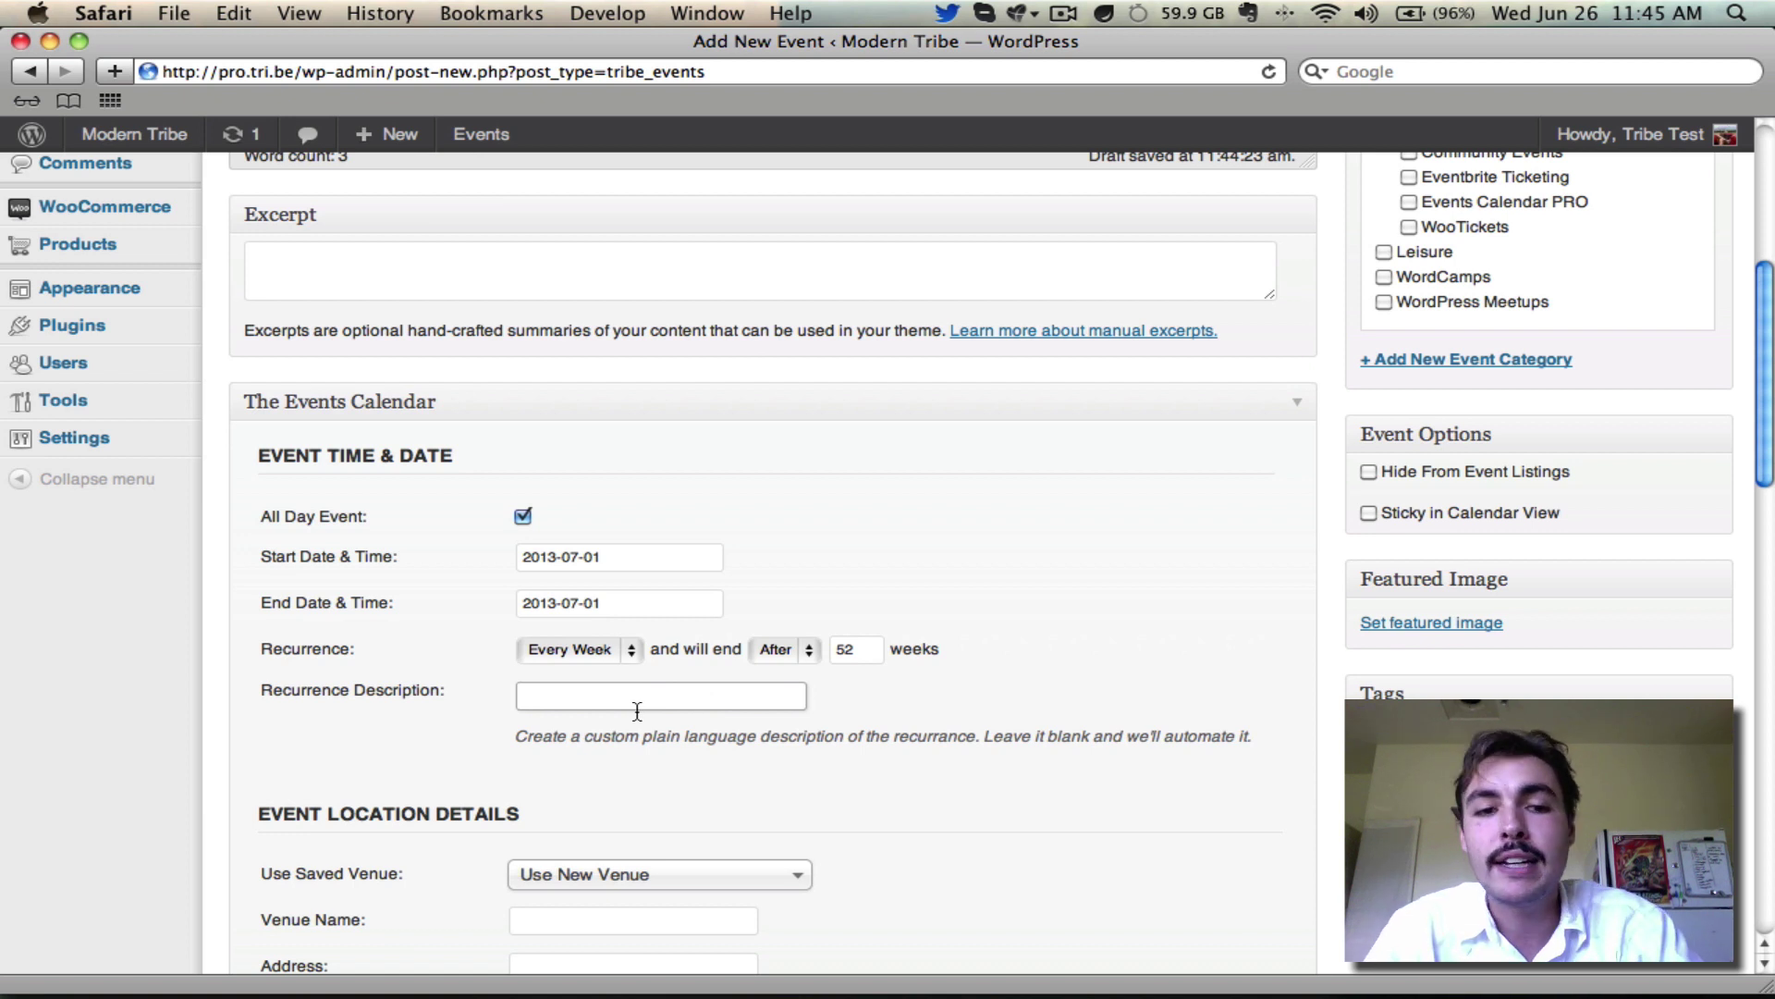
- Enter 'This is a CRAAAZY RECURRENCE!' as the recurrence description
type("This is a")
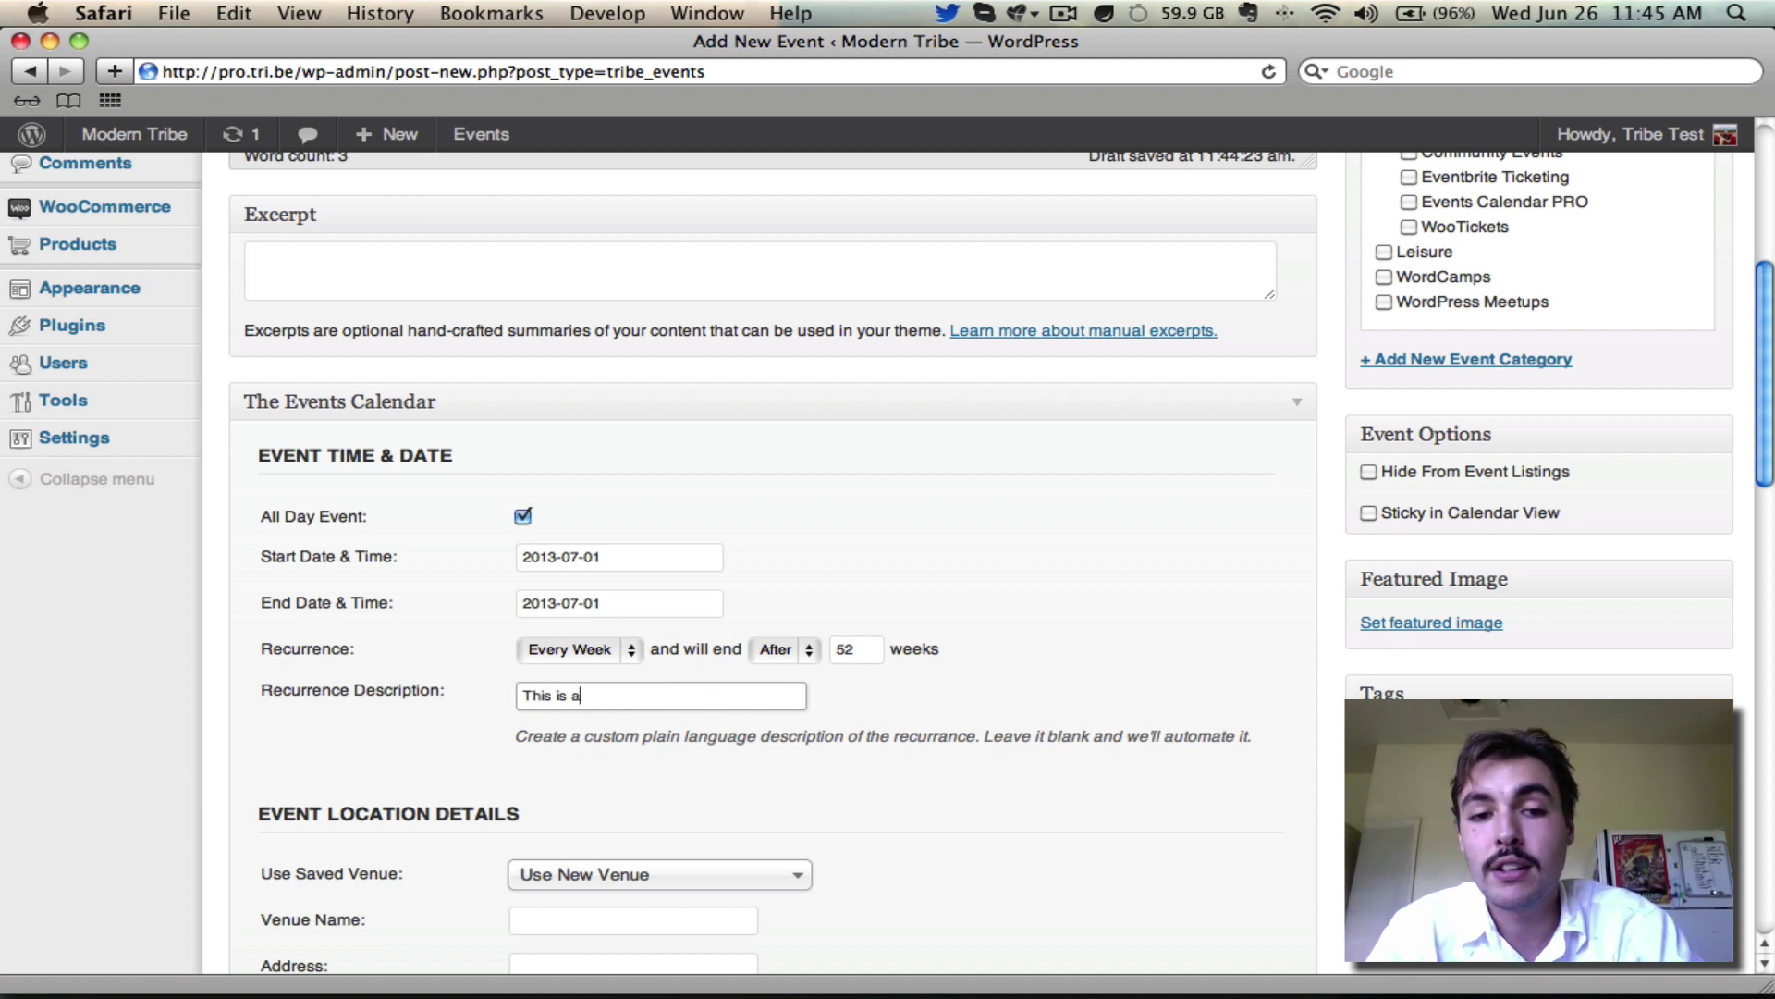
type(" CRAAAZY RECU")
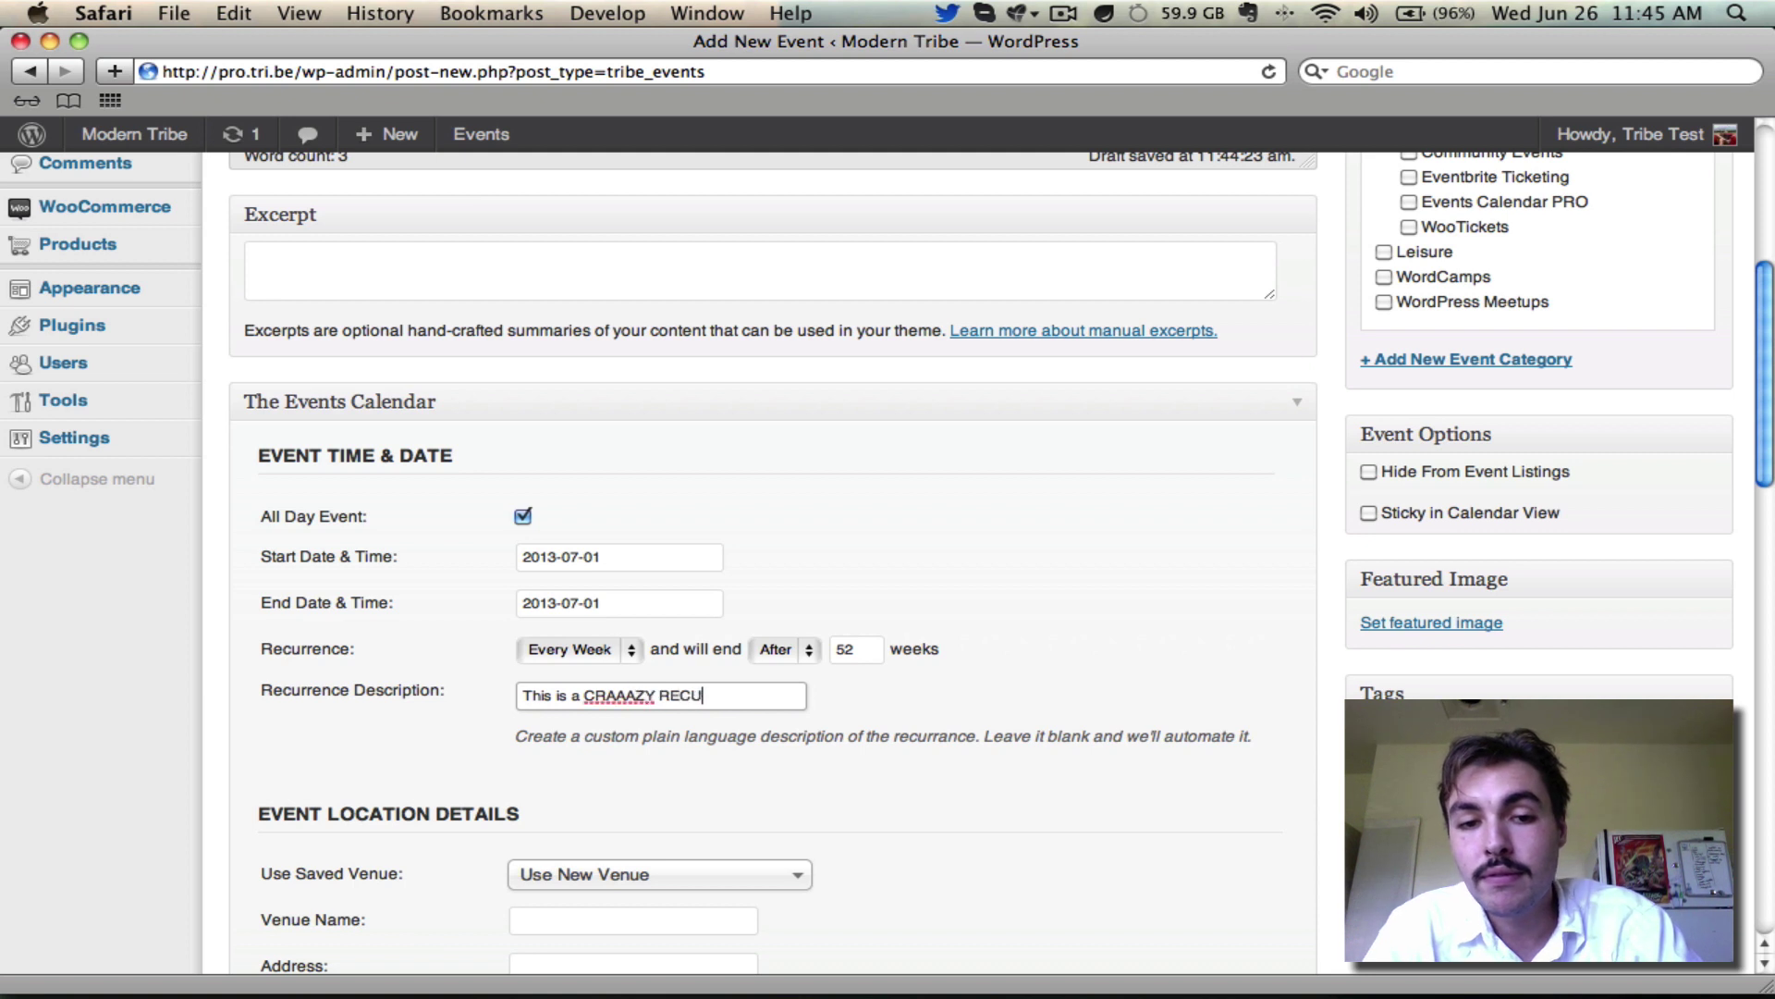
type("RRENCE!")
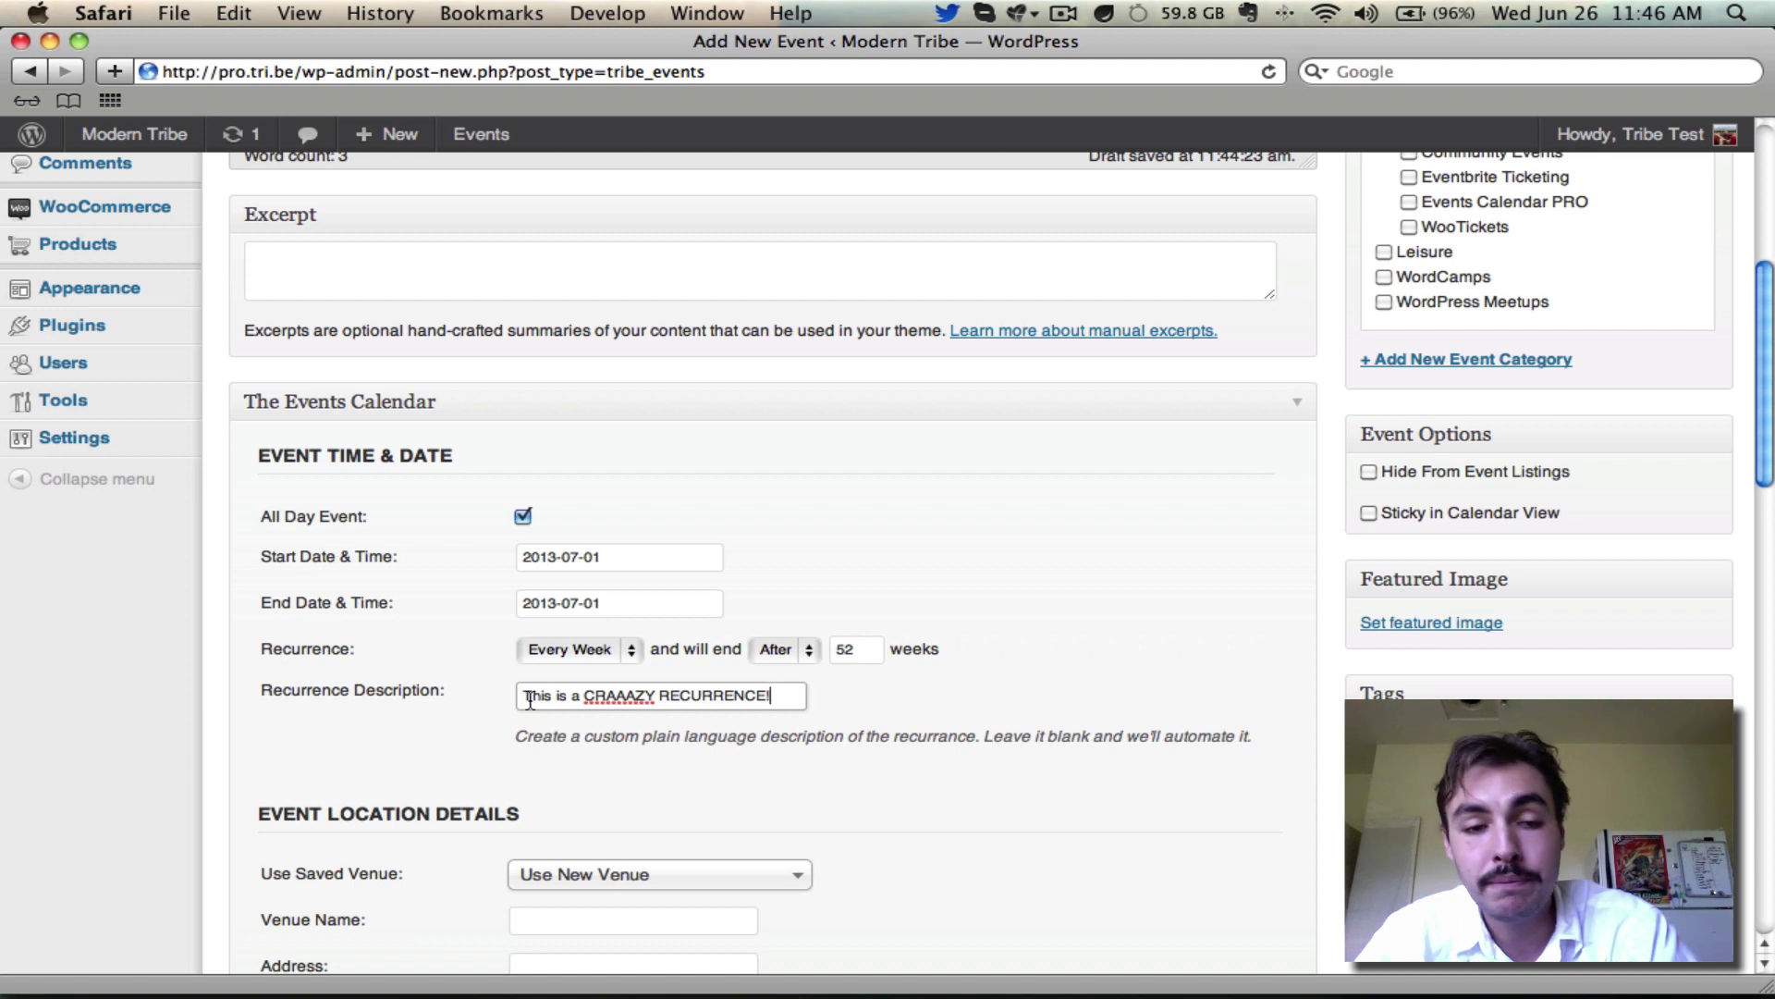
- Switch recurrence to Custom and, after previewing Monthly and Yearly, choose Weekly frequency
left_click(575, 651)
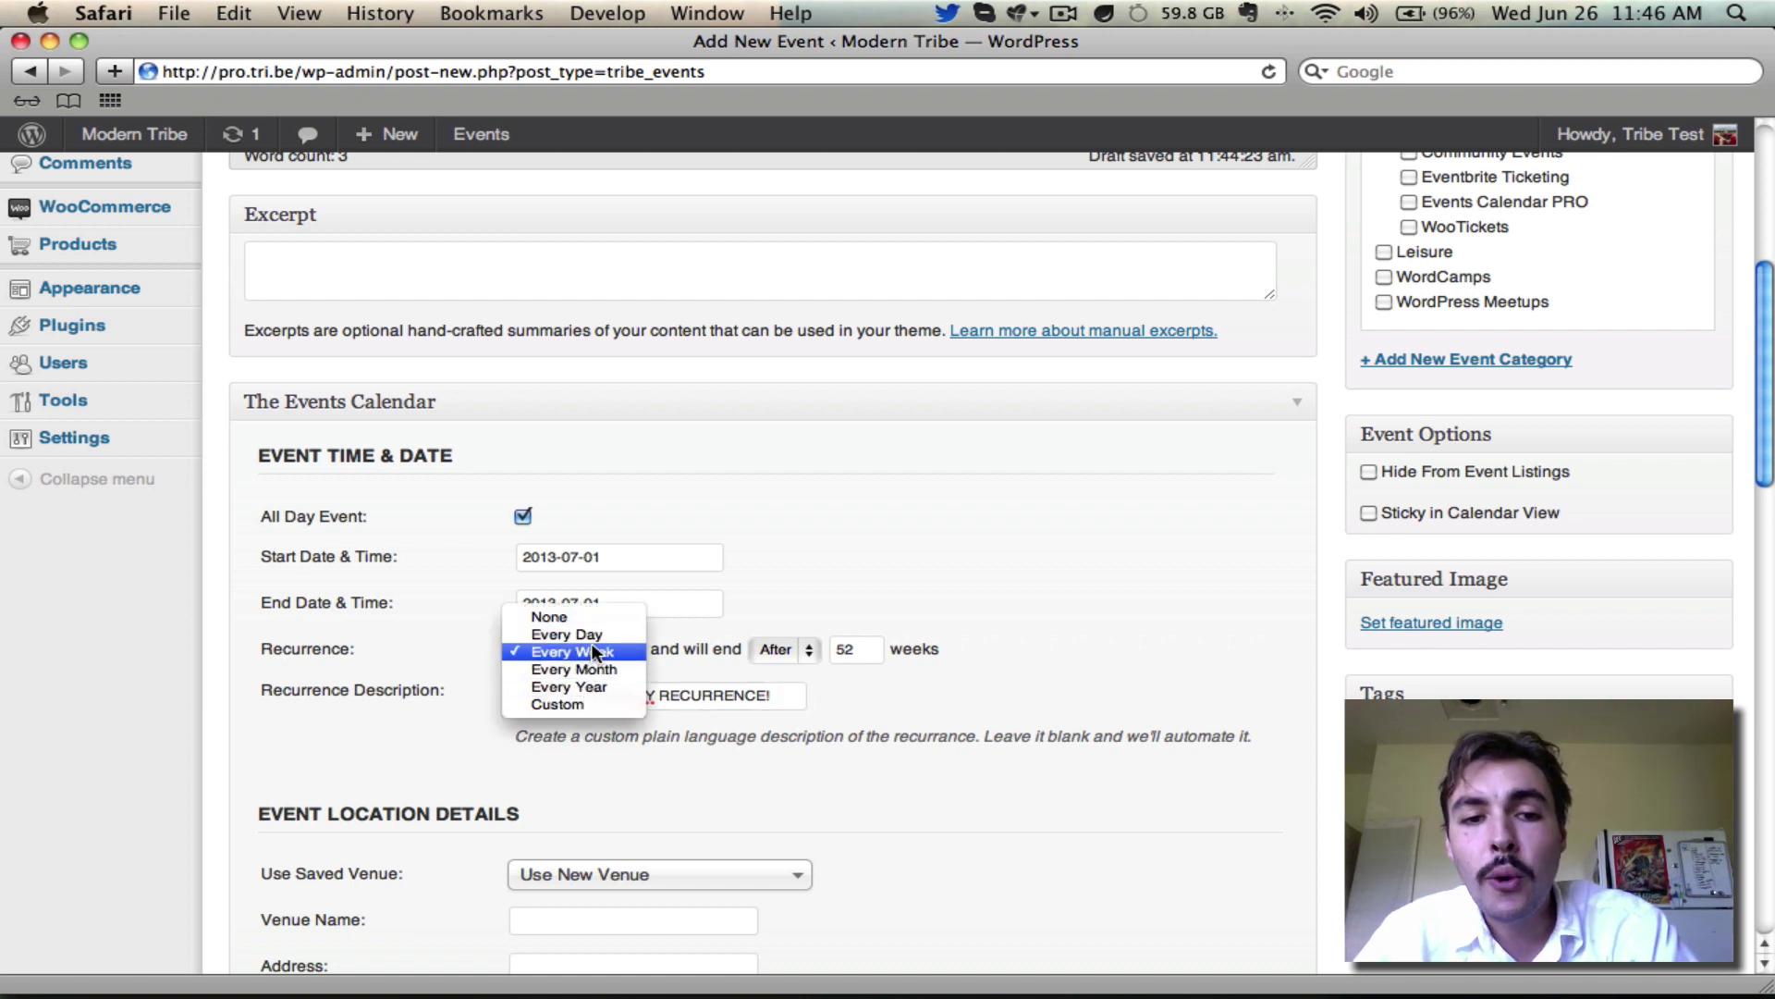
left_click(590, 704)
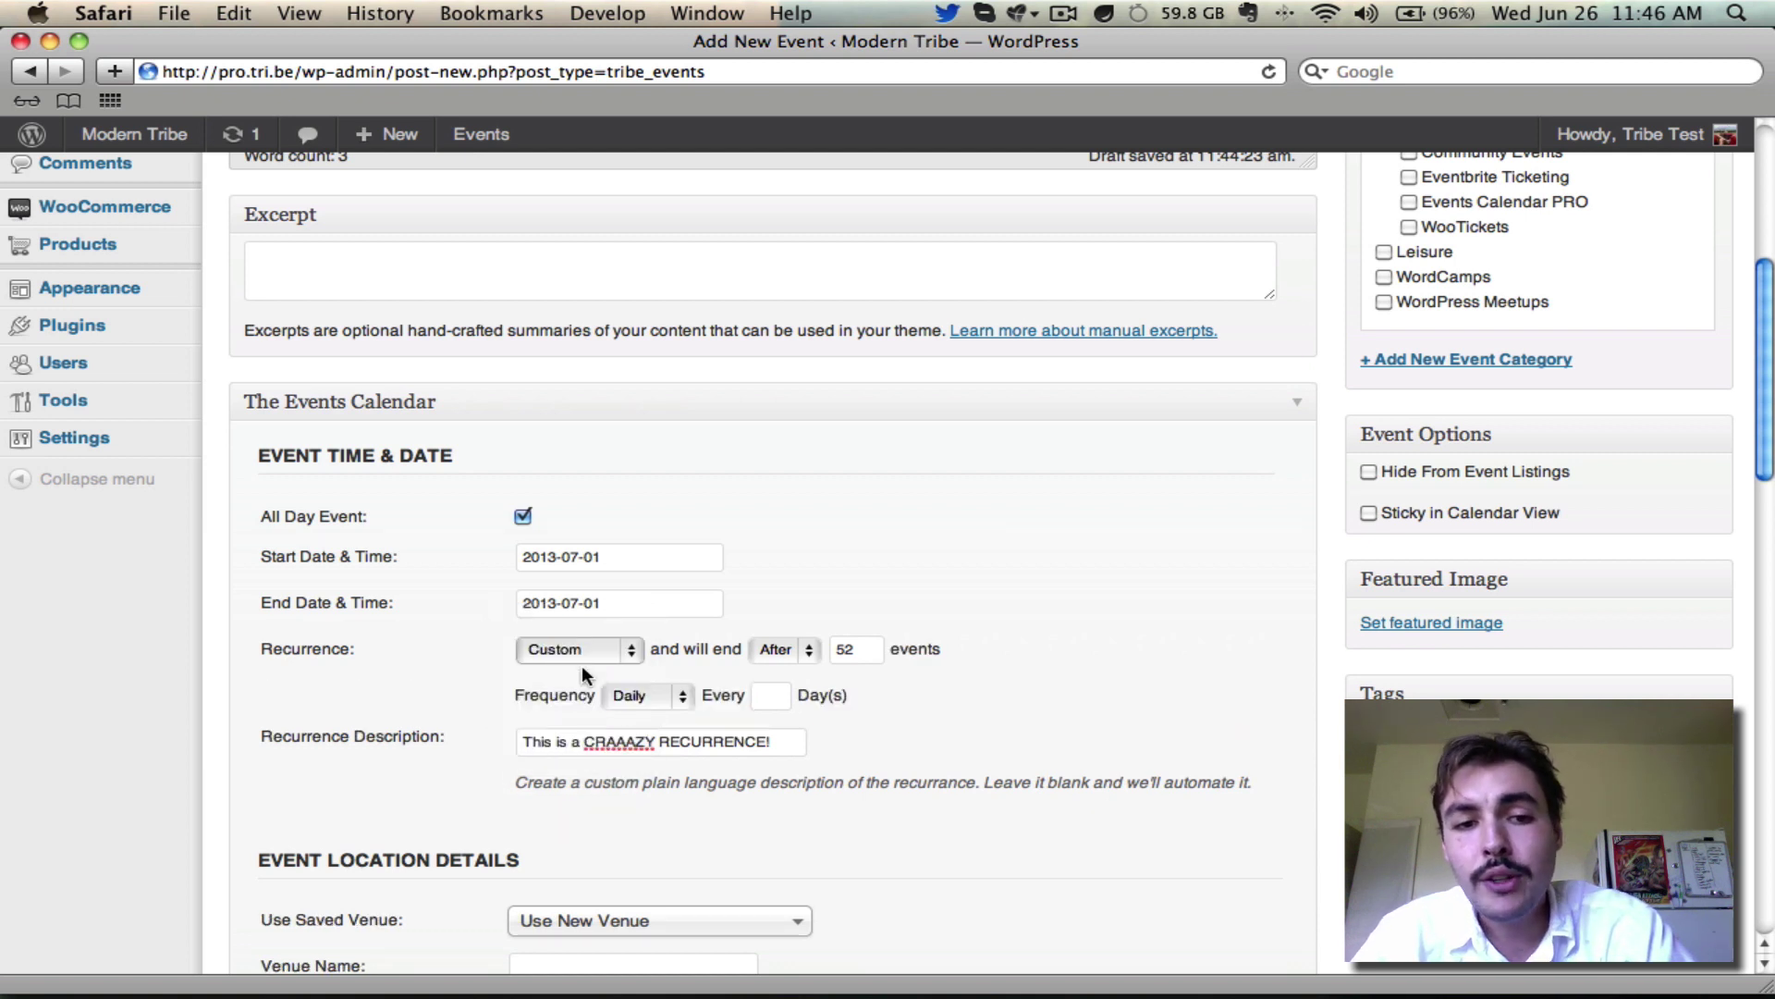
left_click(642, 697)
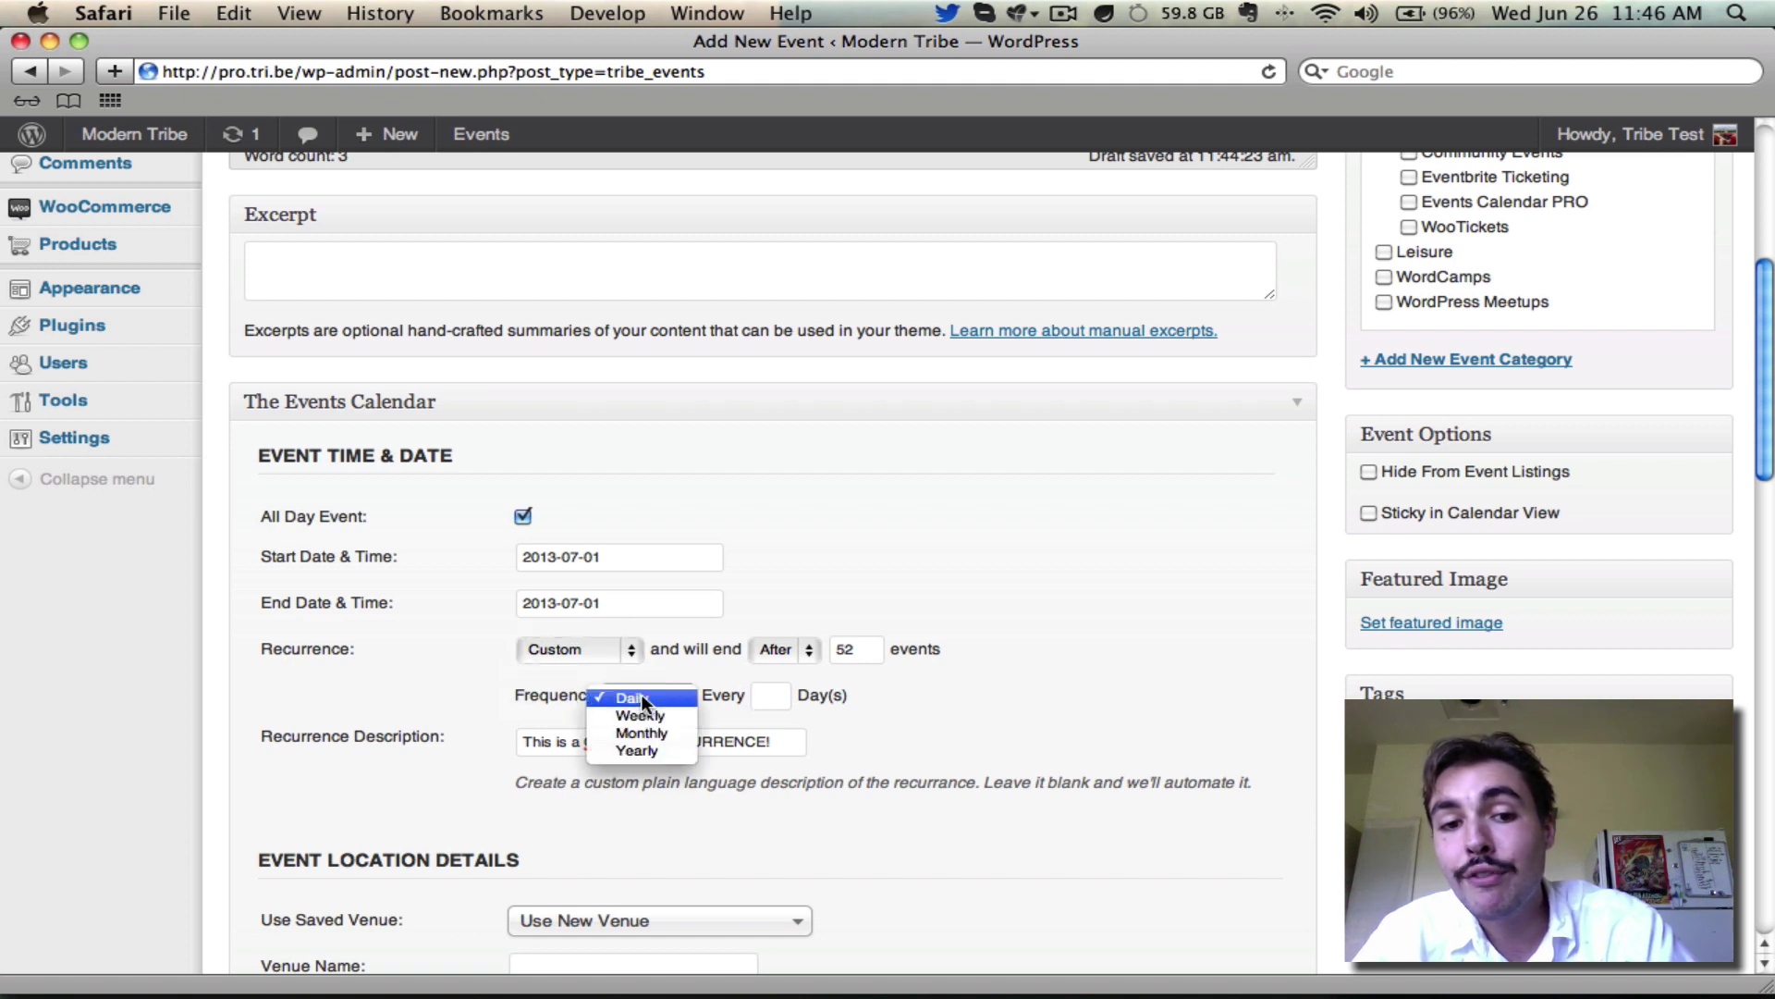
left_click(647, 716)
left_click(647, 694)
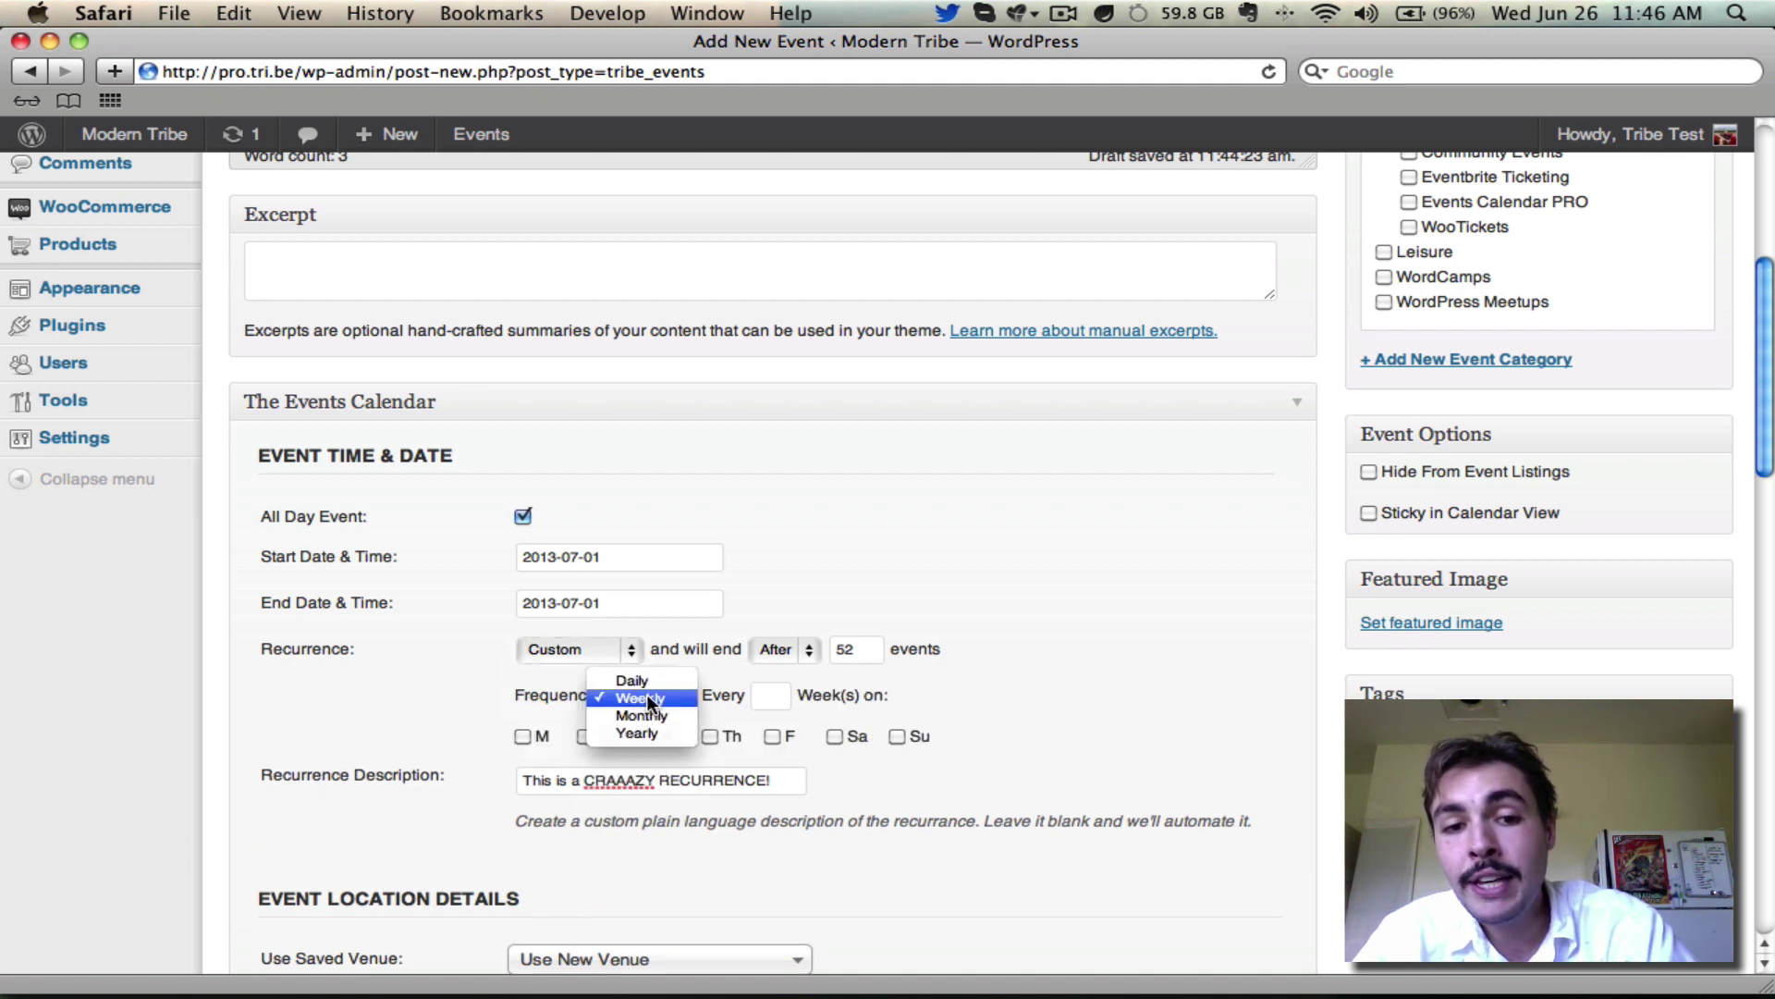
left_click(647, 714)
left_click(658, 692)
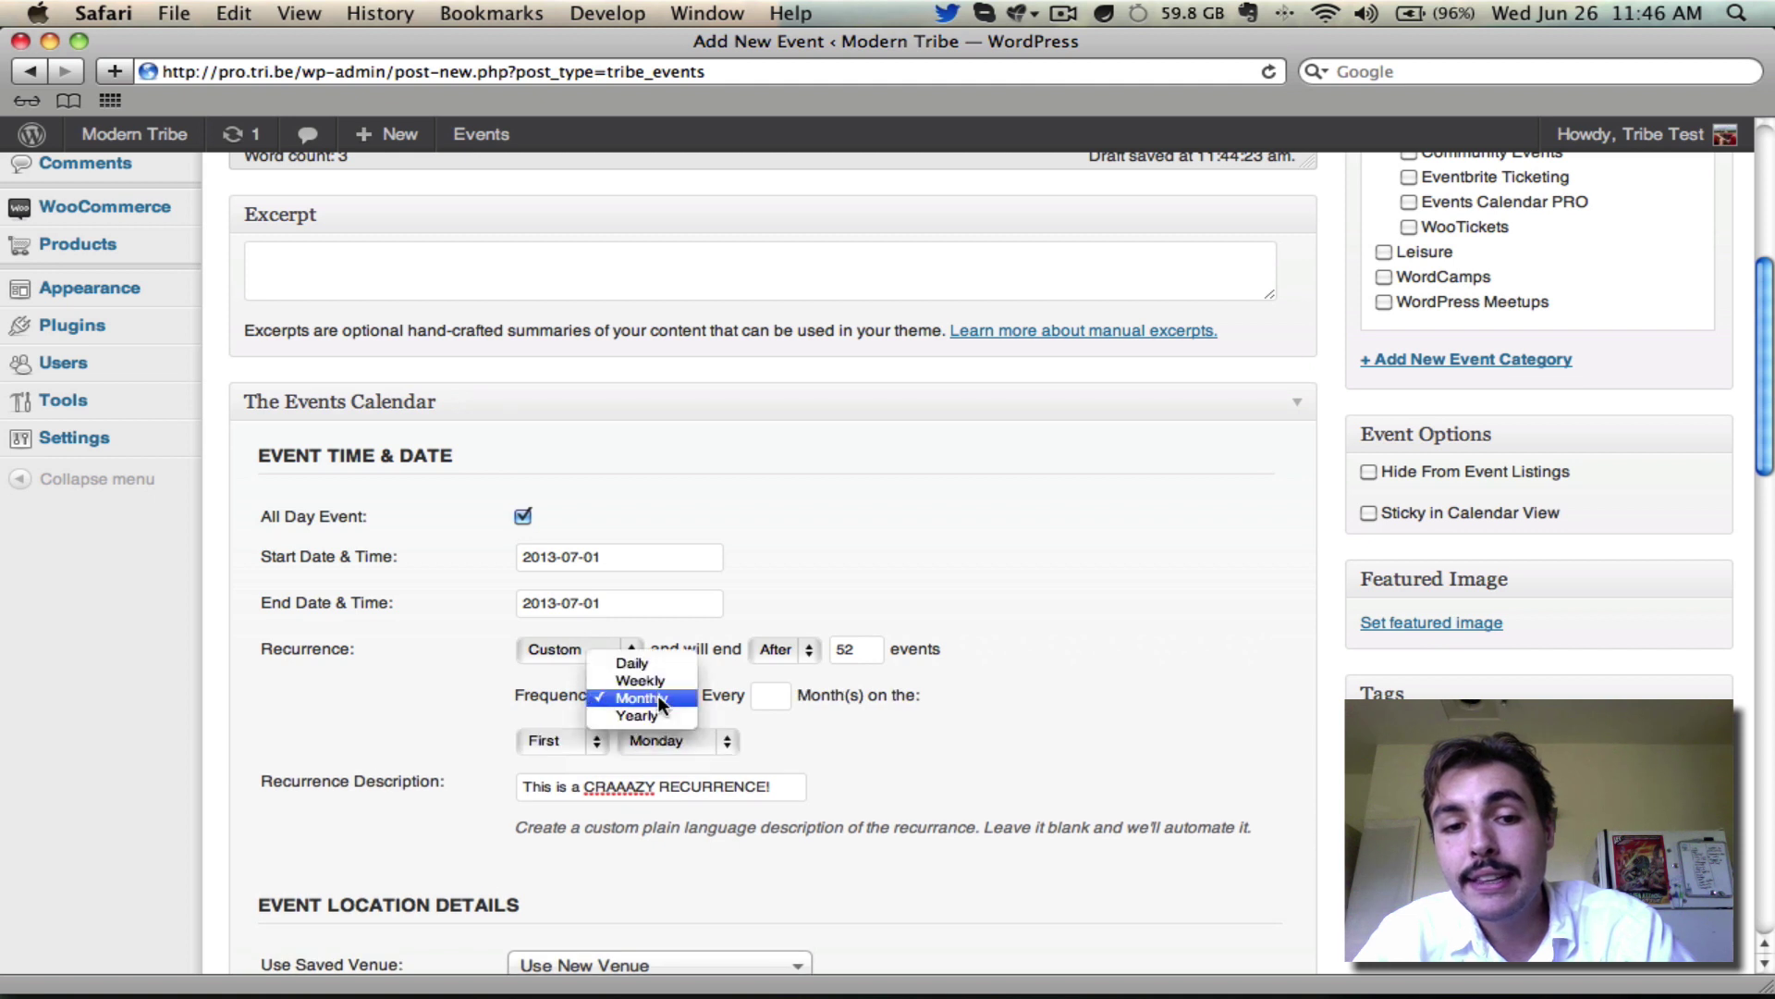
left_click(658, 714)
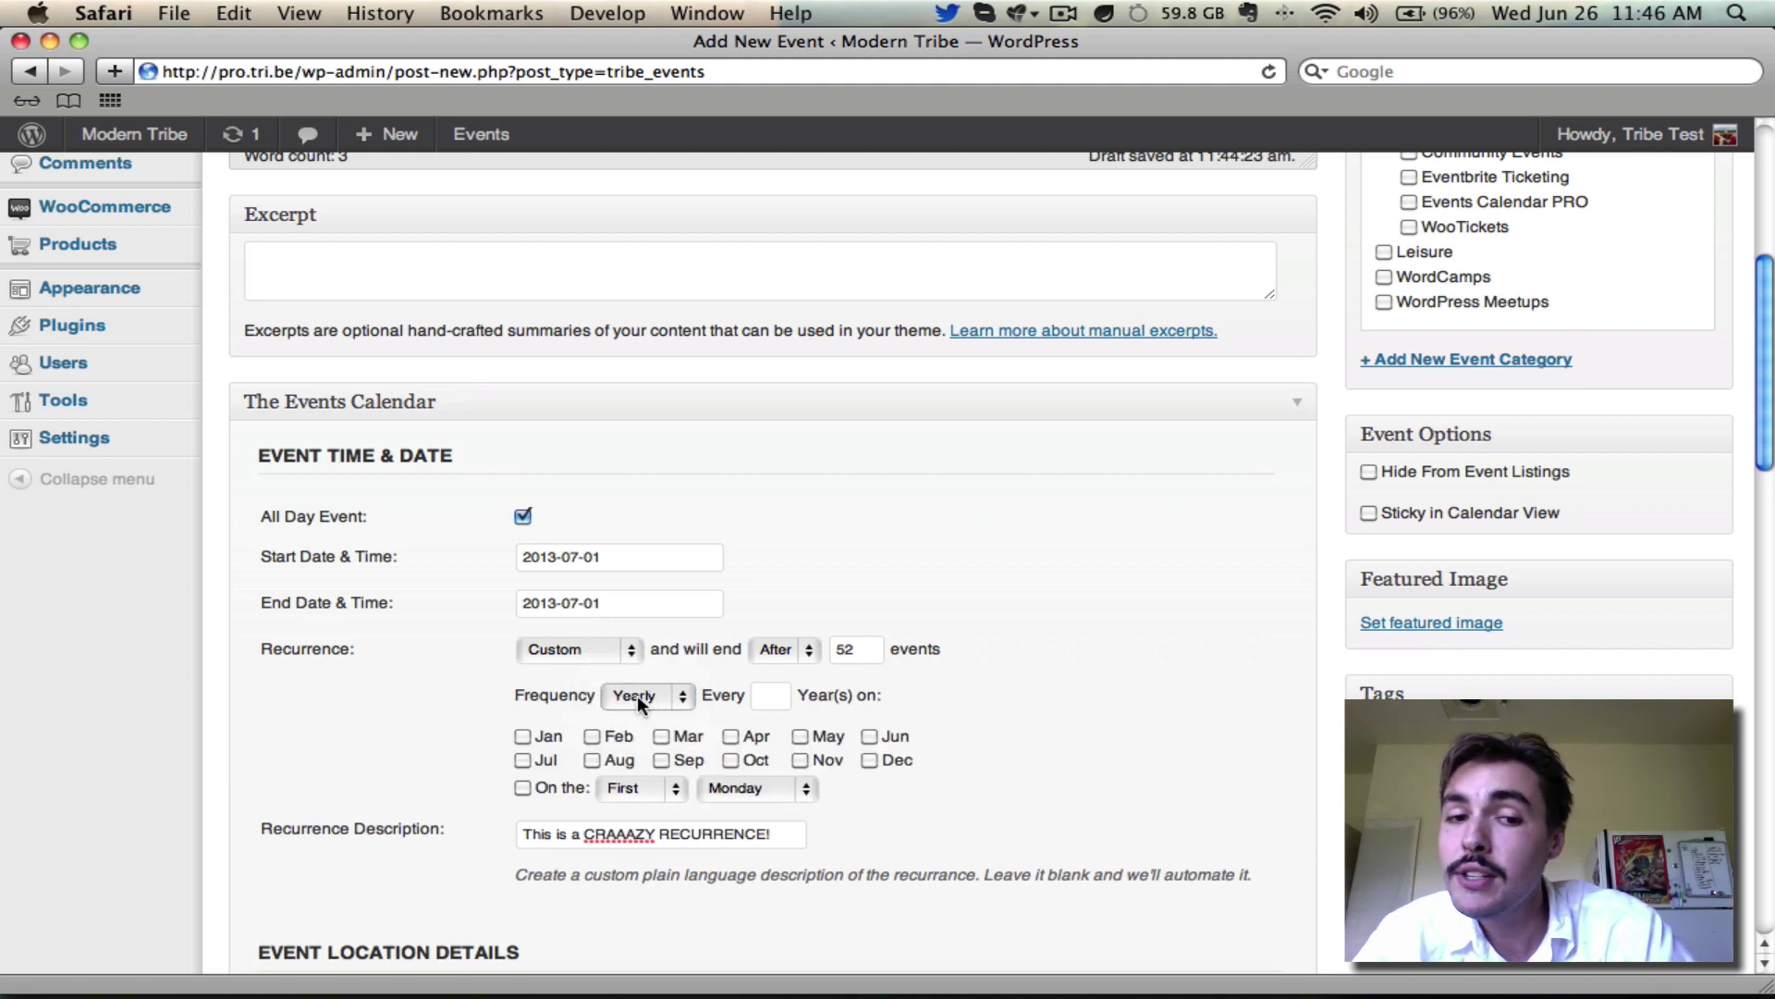
left_click(637, 695)
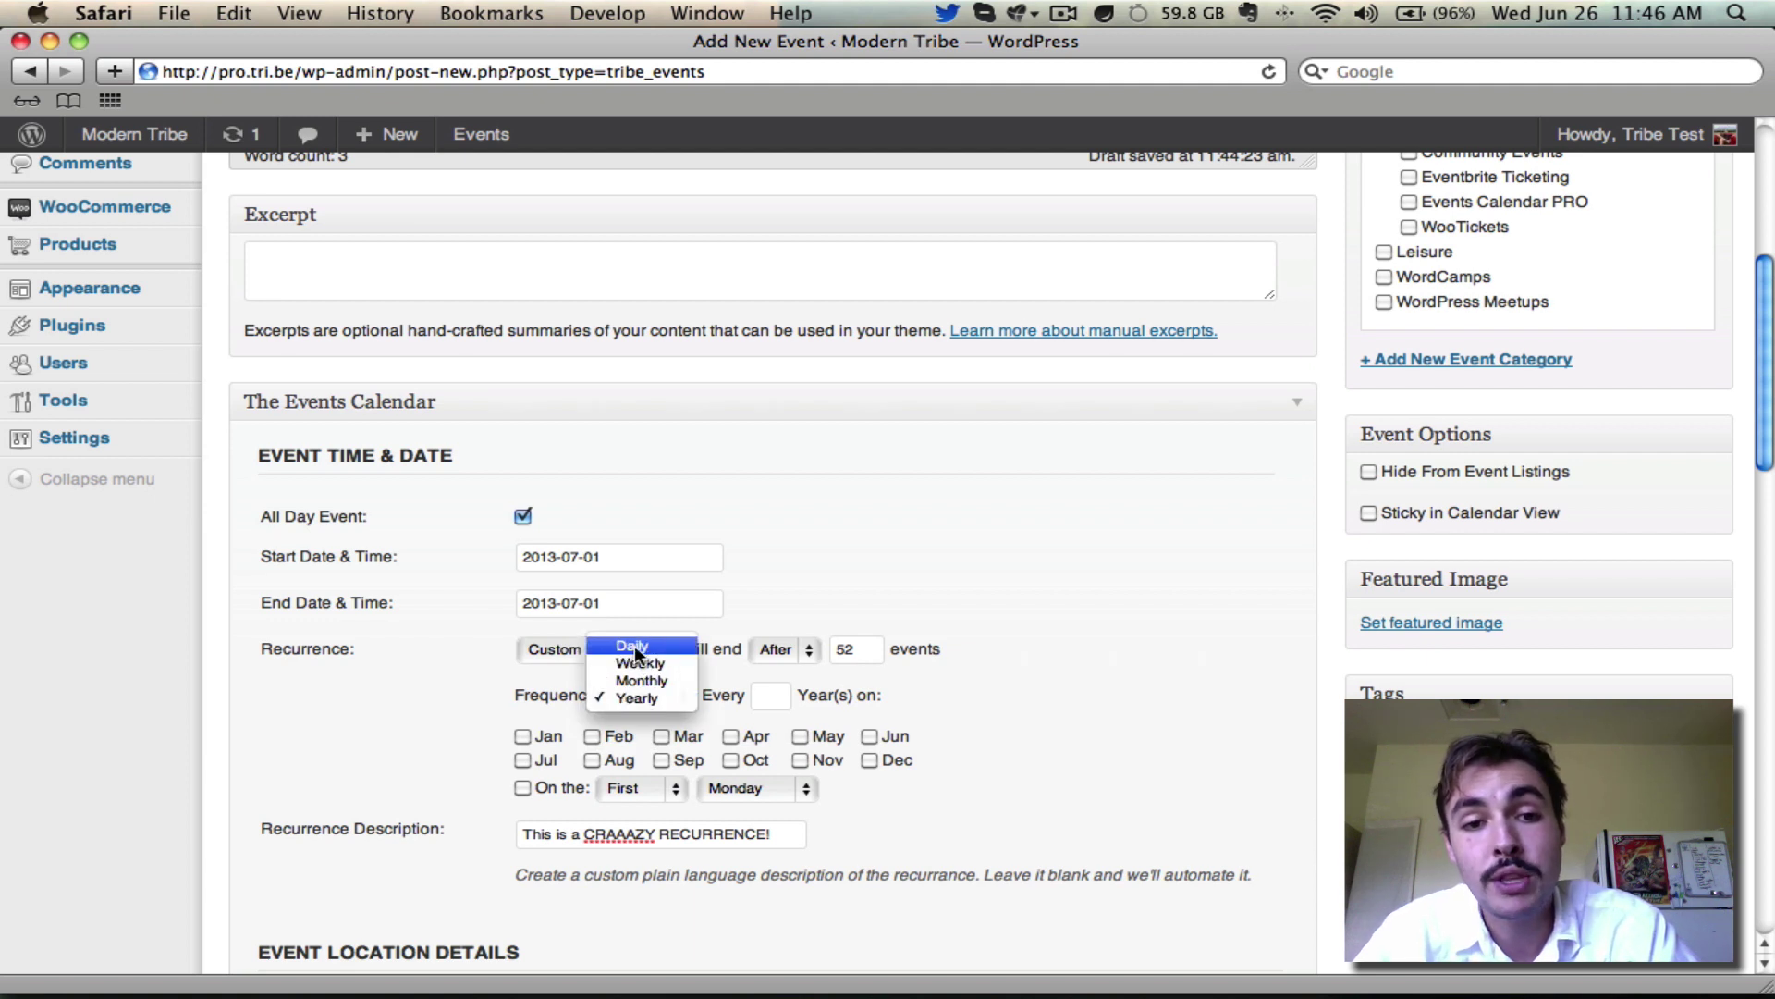
left_click(640, 660)
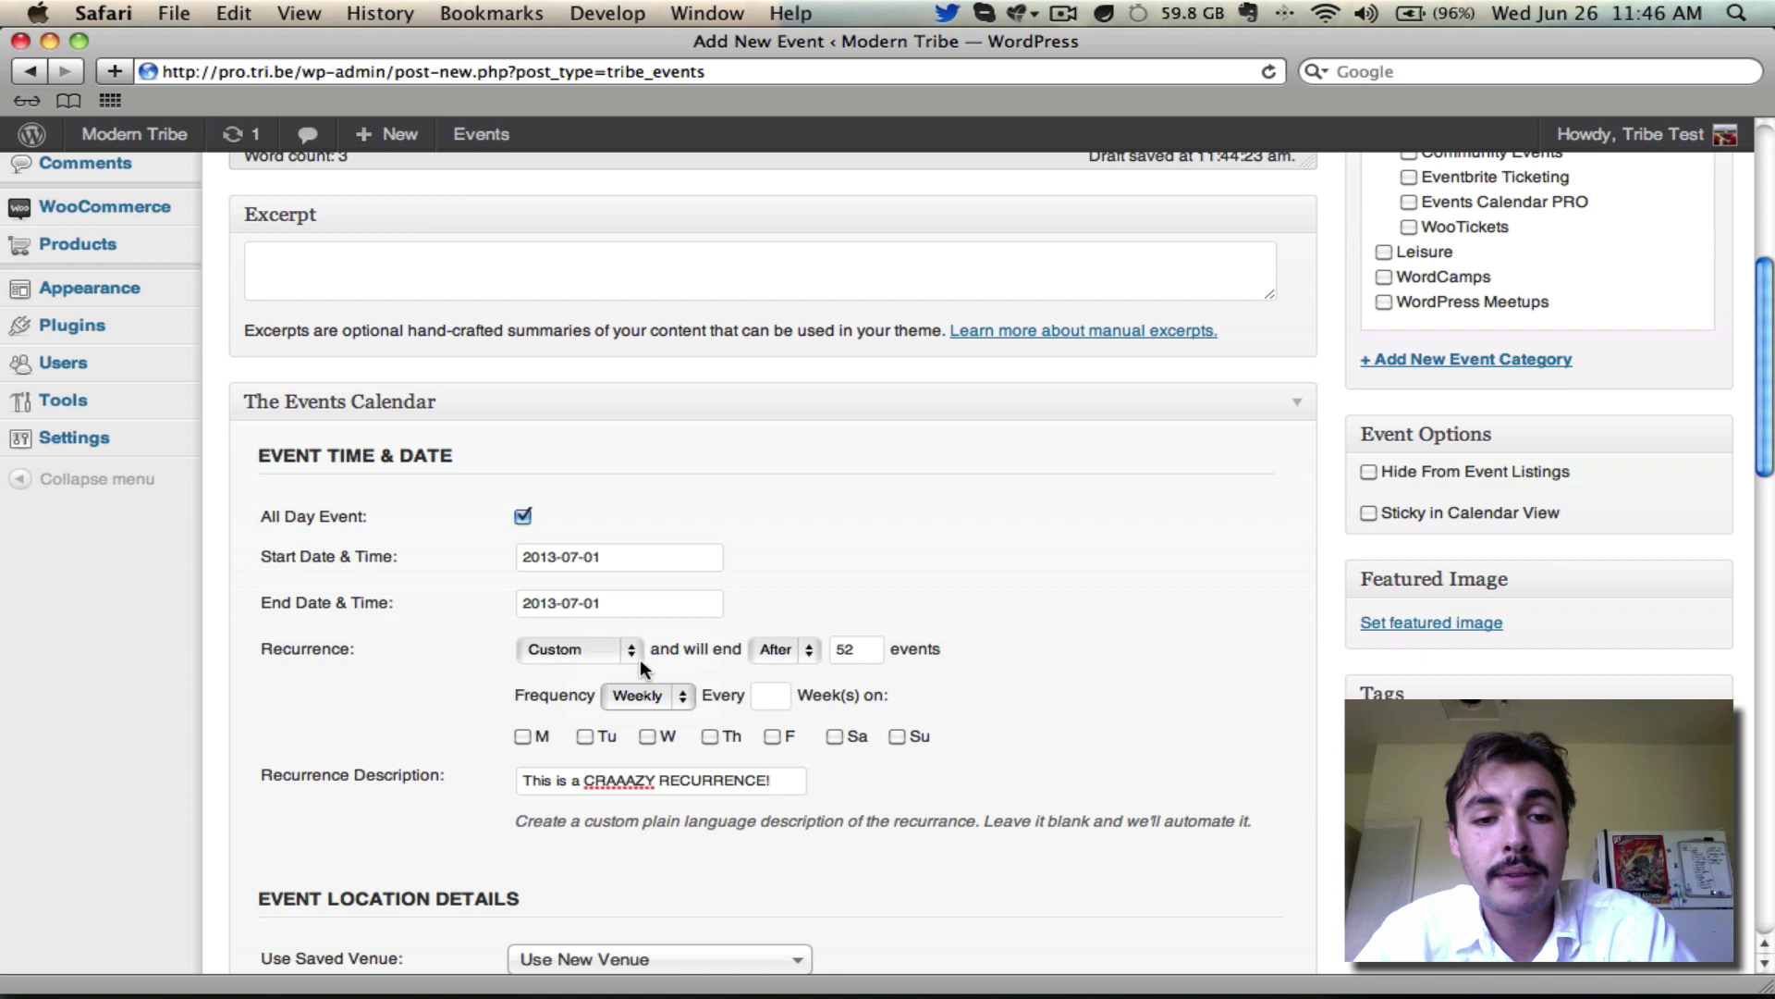
- Set the interval to every 1 week and the end count to 15 events
left_click(770, 696)
type("1")
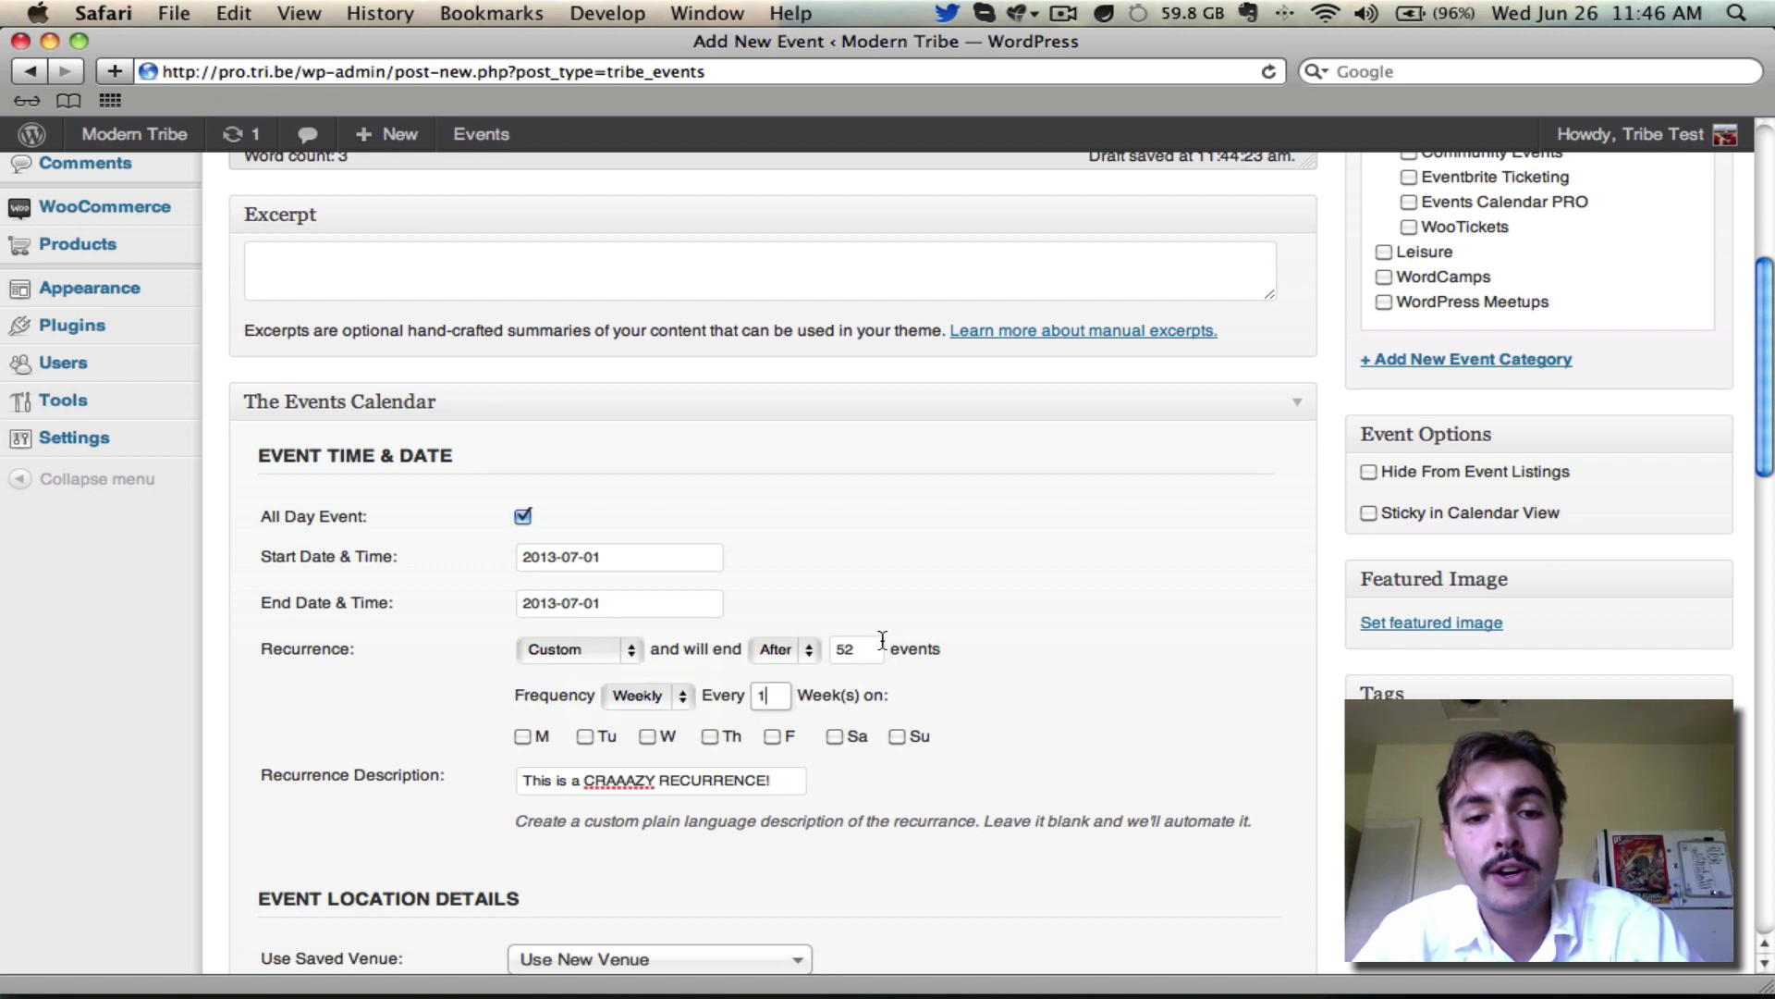
left_click(867, 658)
key("BackSpace")
key("BackSpace")
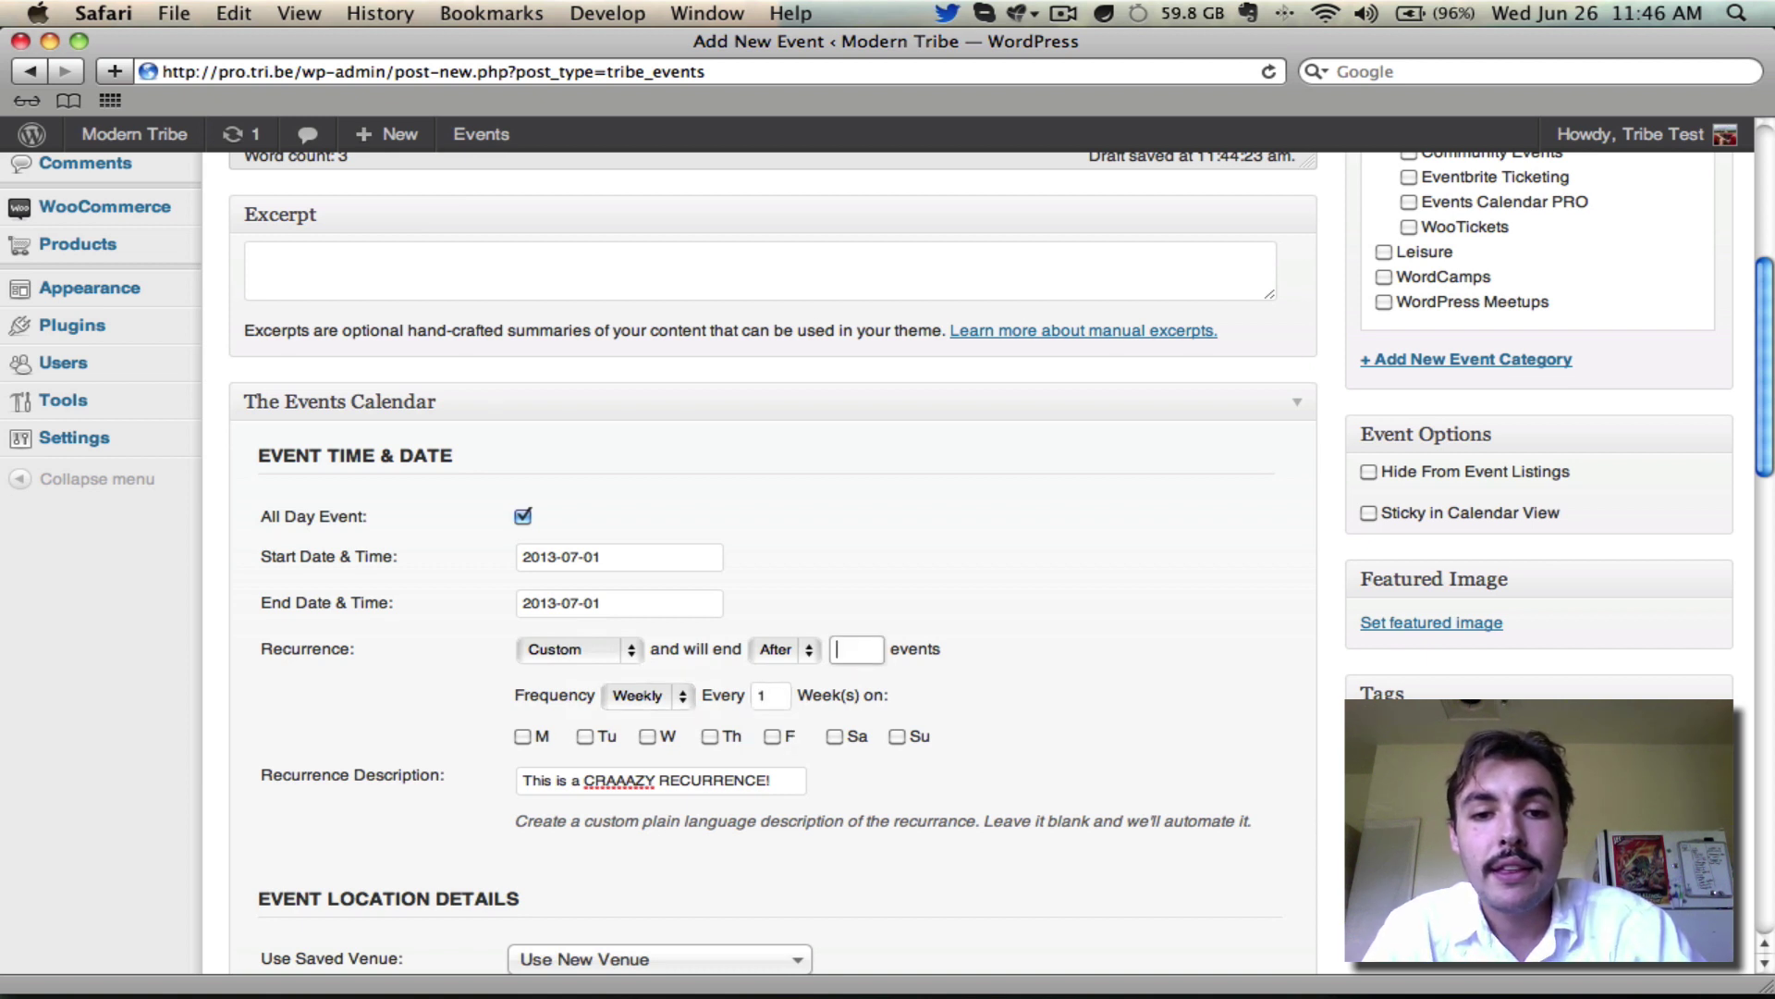
type("15")
left_click(770, 700)
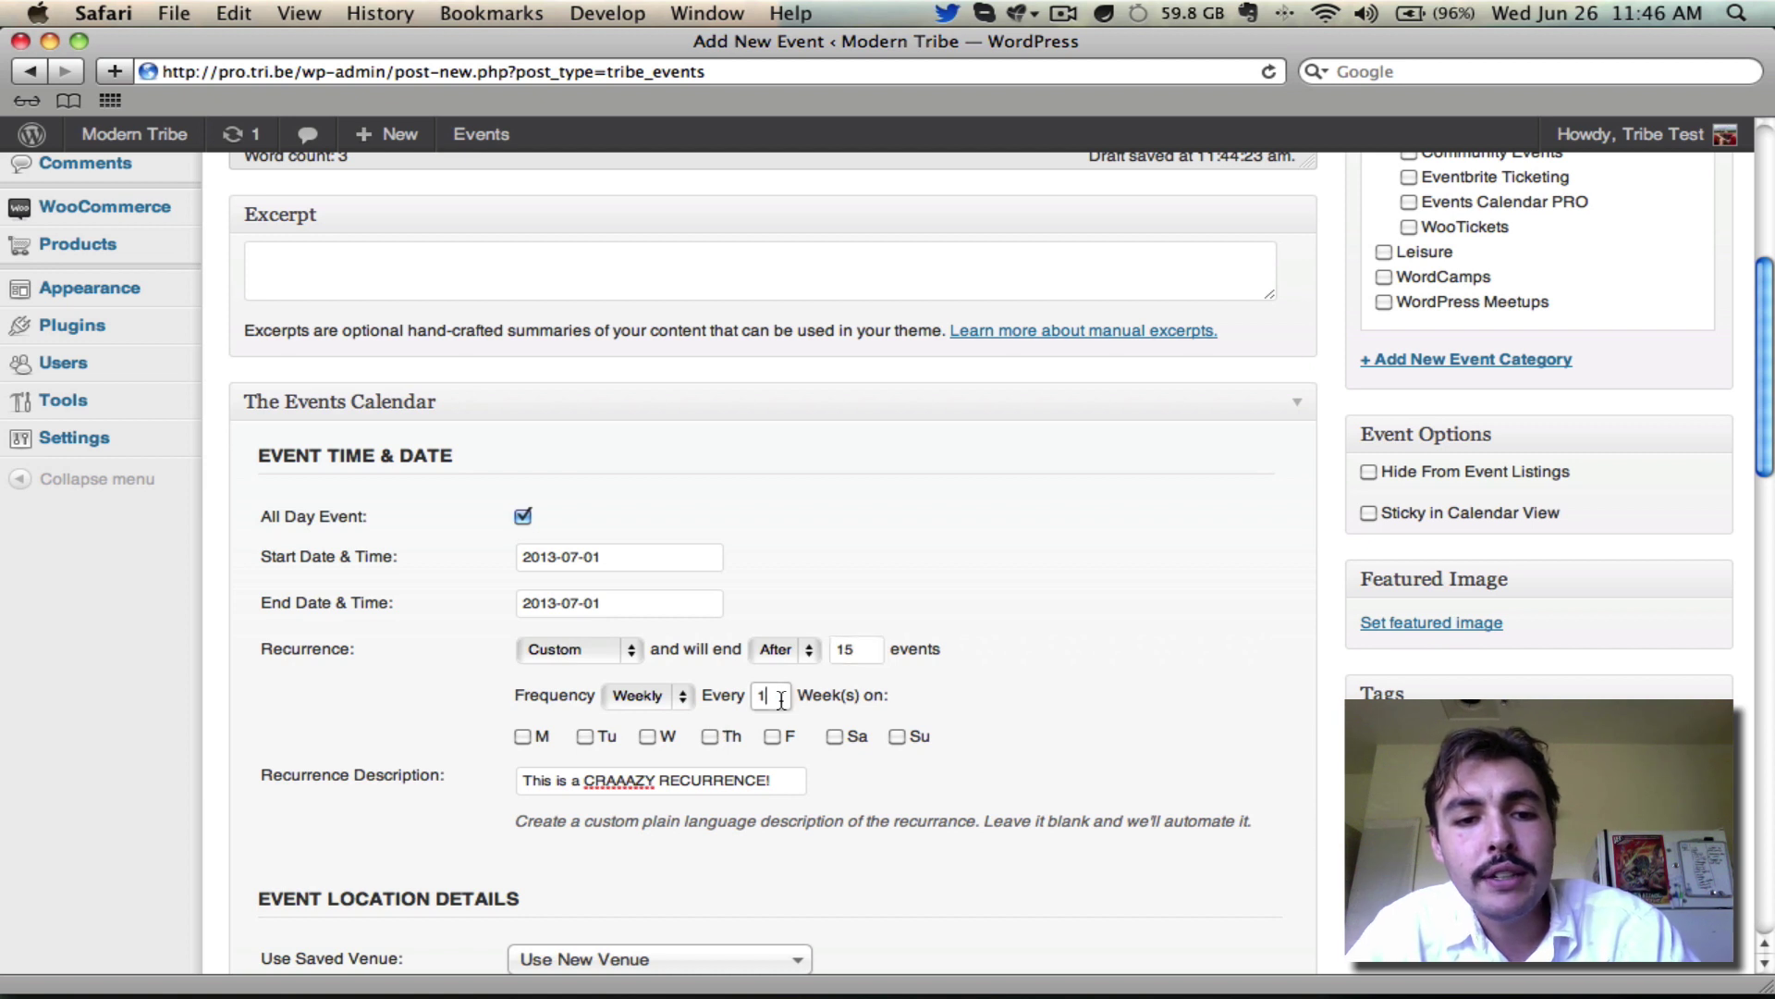
- Tick Monday, Wednesday, Thursday and Saturday as the repeat days
left_click(522, 736)
left_click(647, 736)
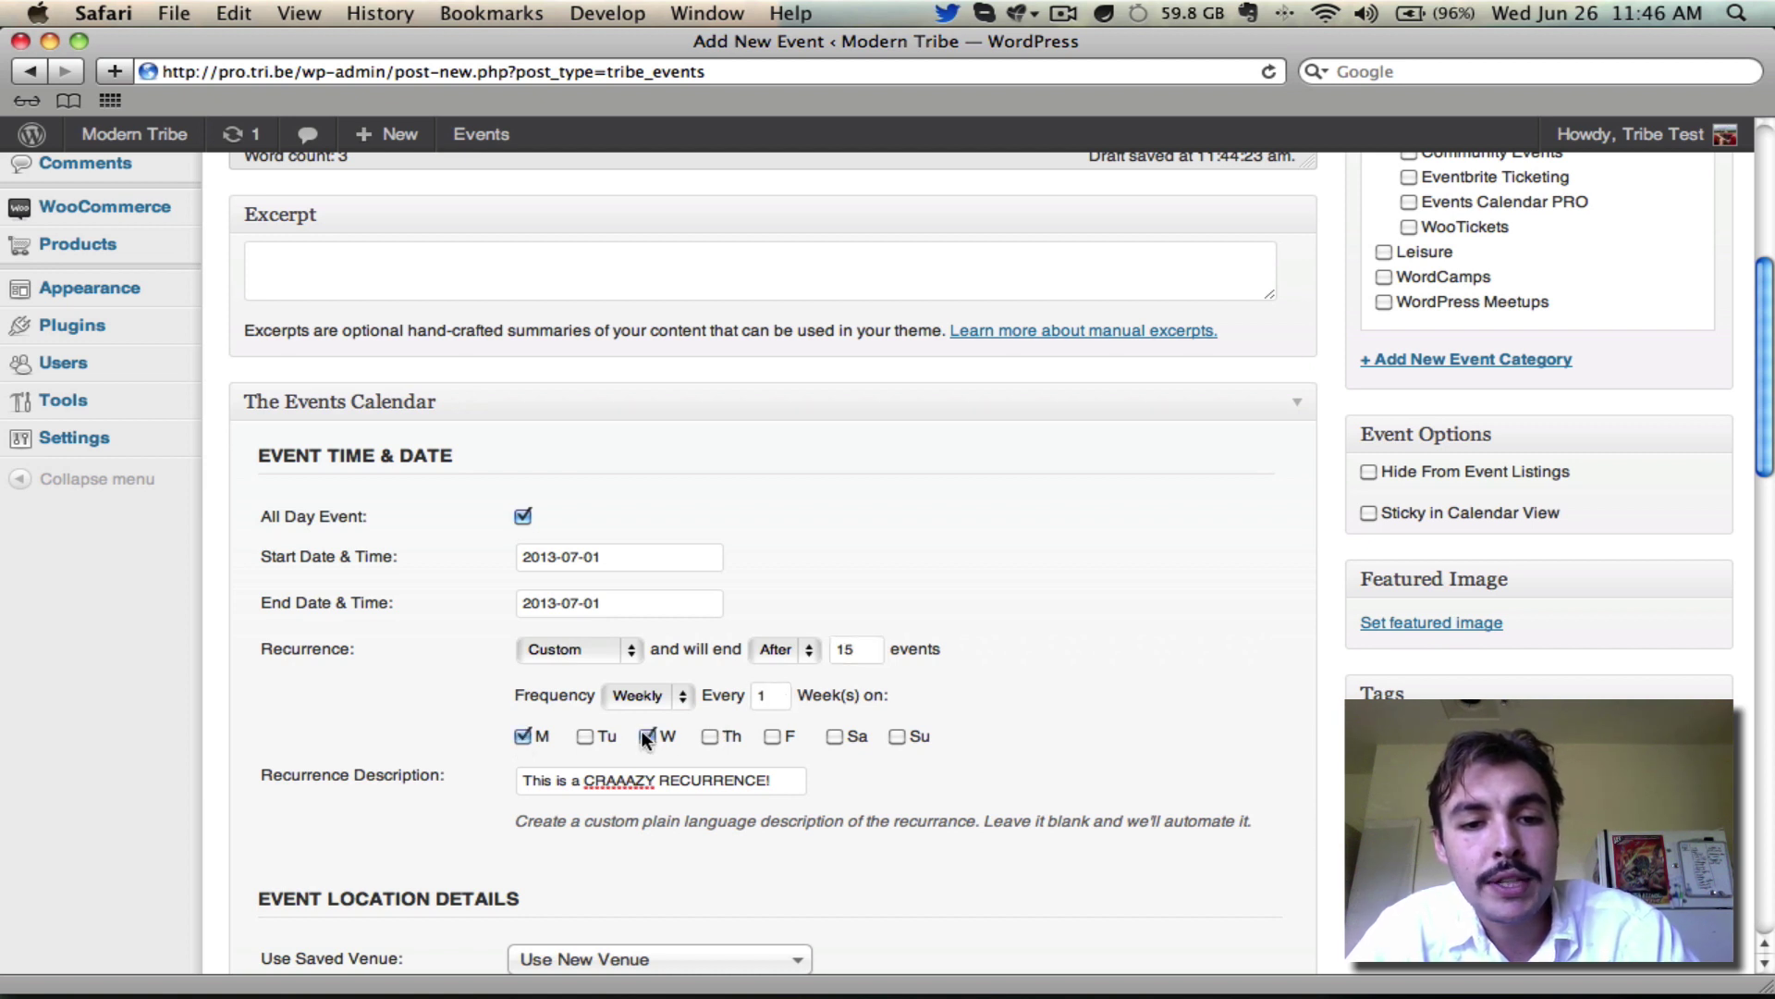
left_click(709, 736)
left_click(834, 736)
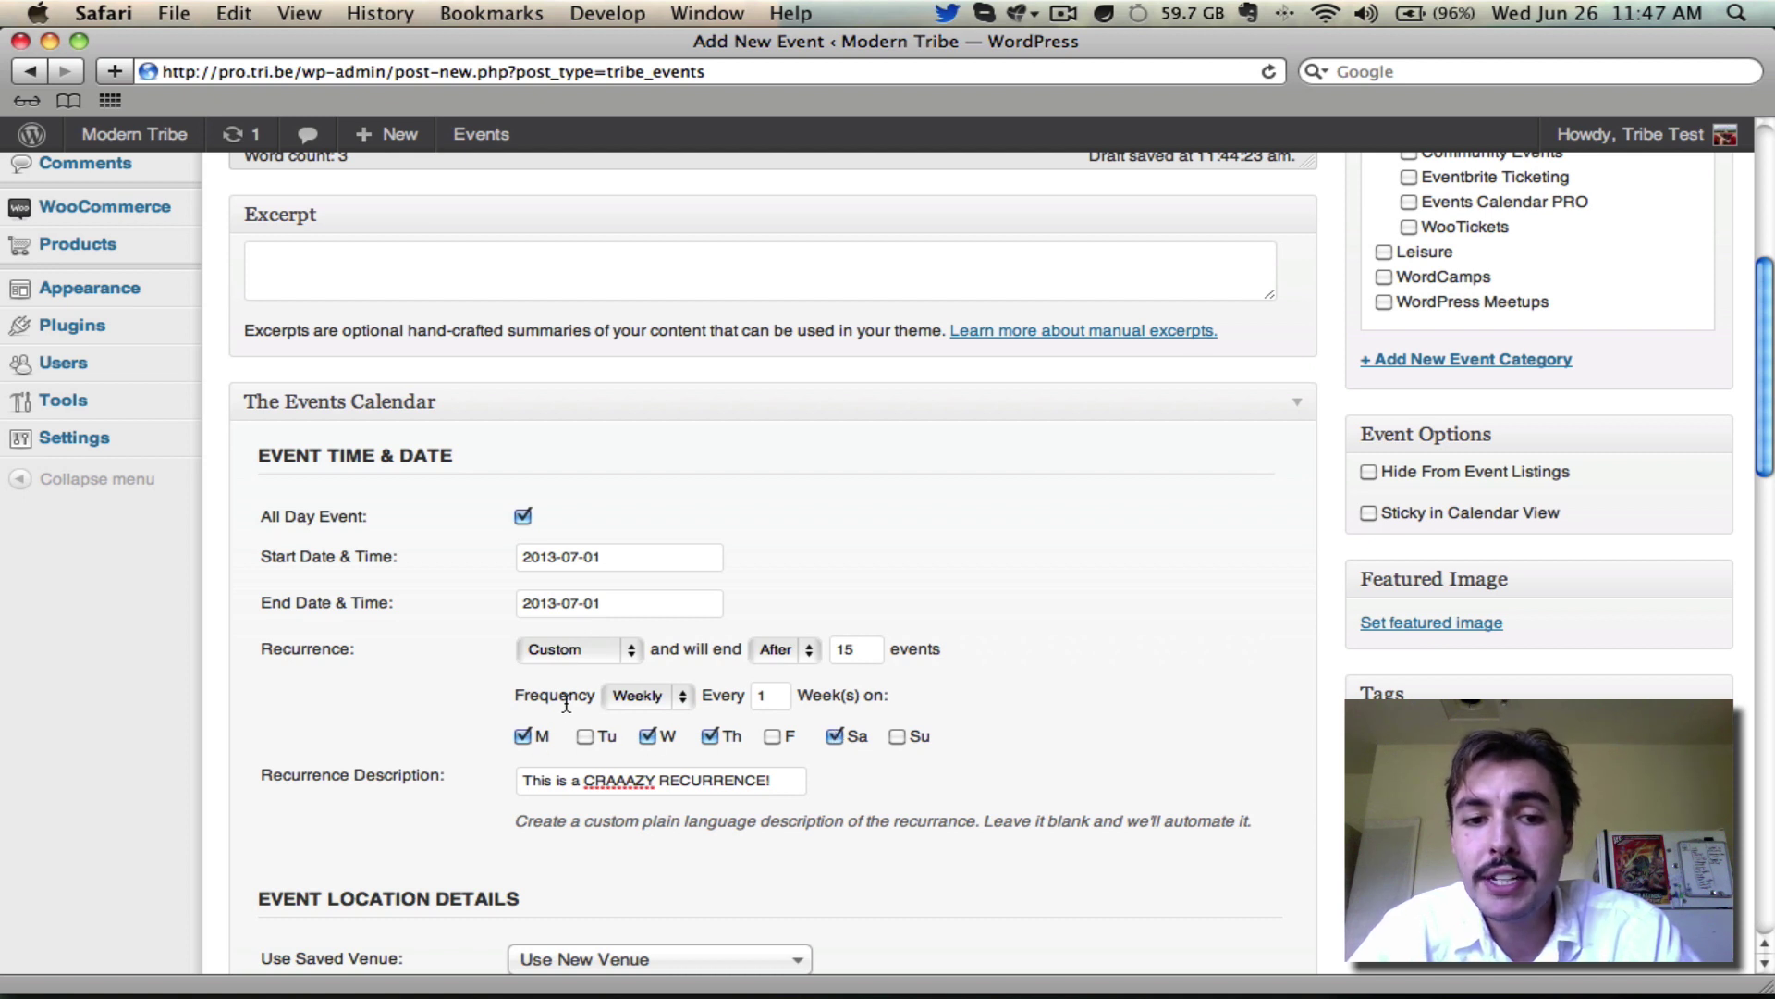
left_click(570, 647)
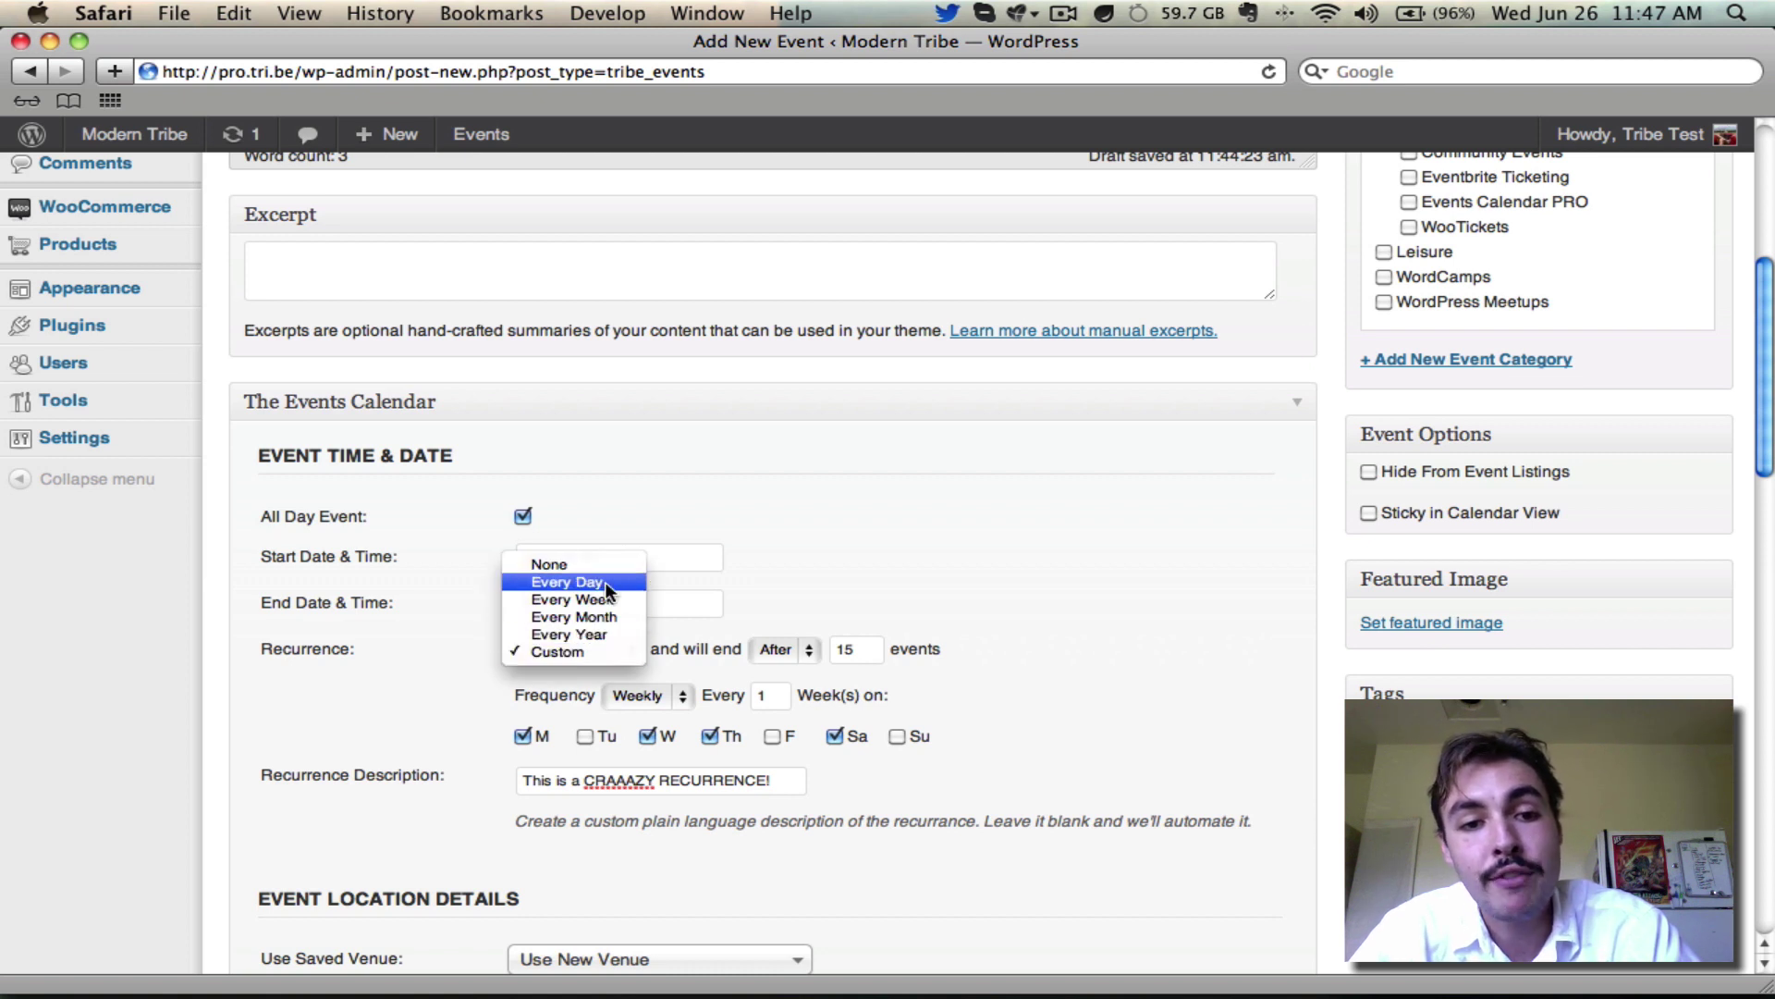
- Keep the Custom recurrence and publish the event, with permalink ending robs-yoga-class/2013-07-01
left_click(1052, 556)
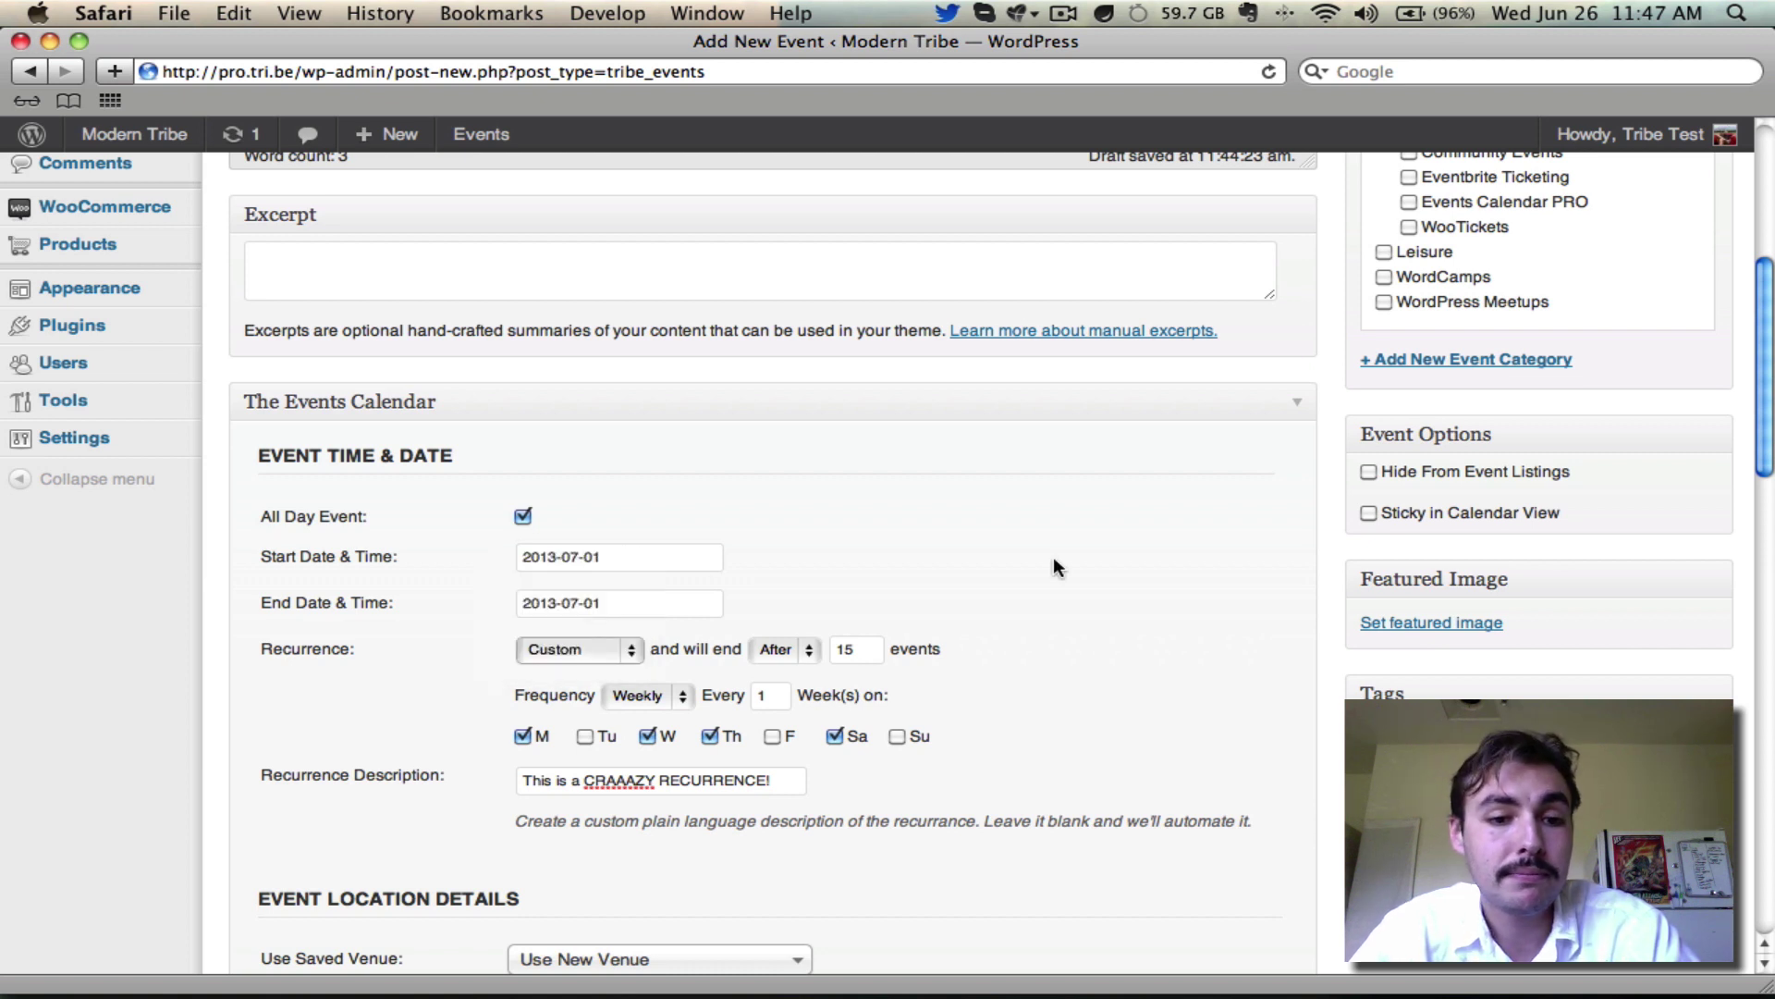
scroll(1054, 559, "down", 3)
scroll(1052, 556, "down", 1)
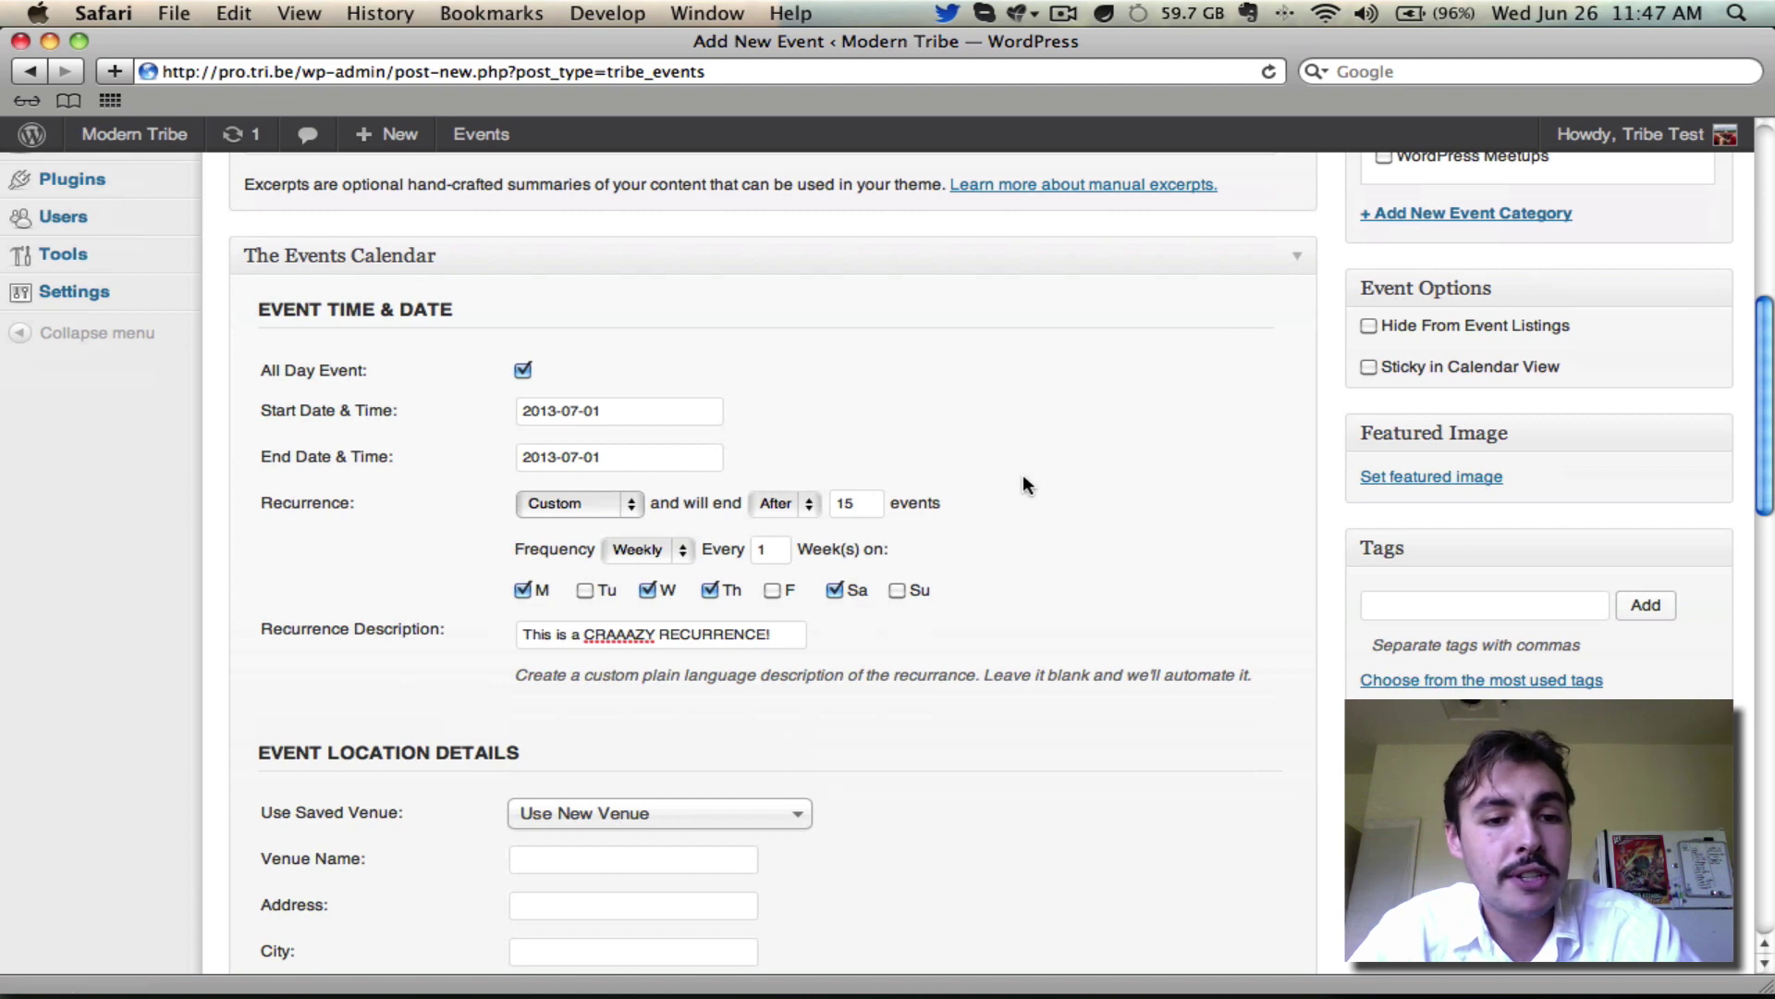
scroll(1023, 475, "down", 12)
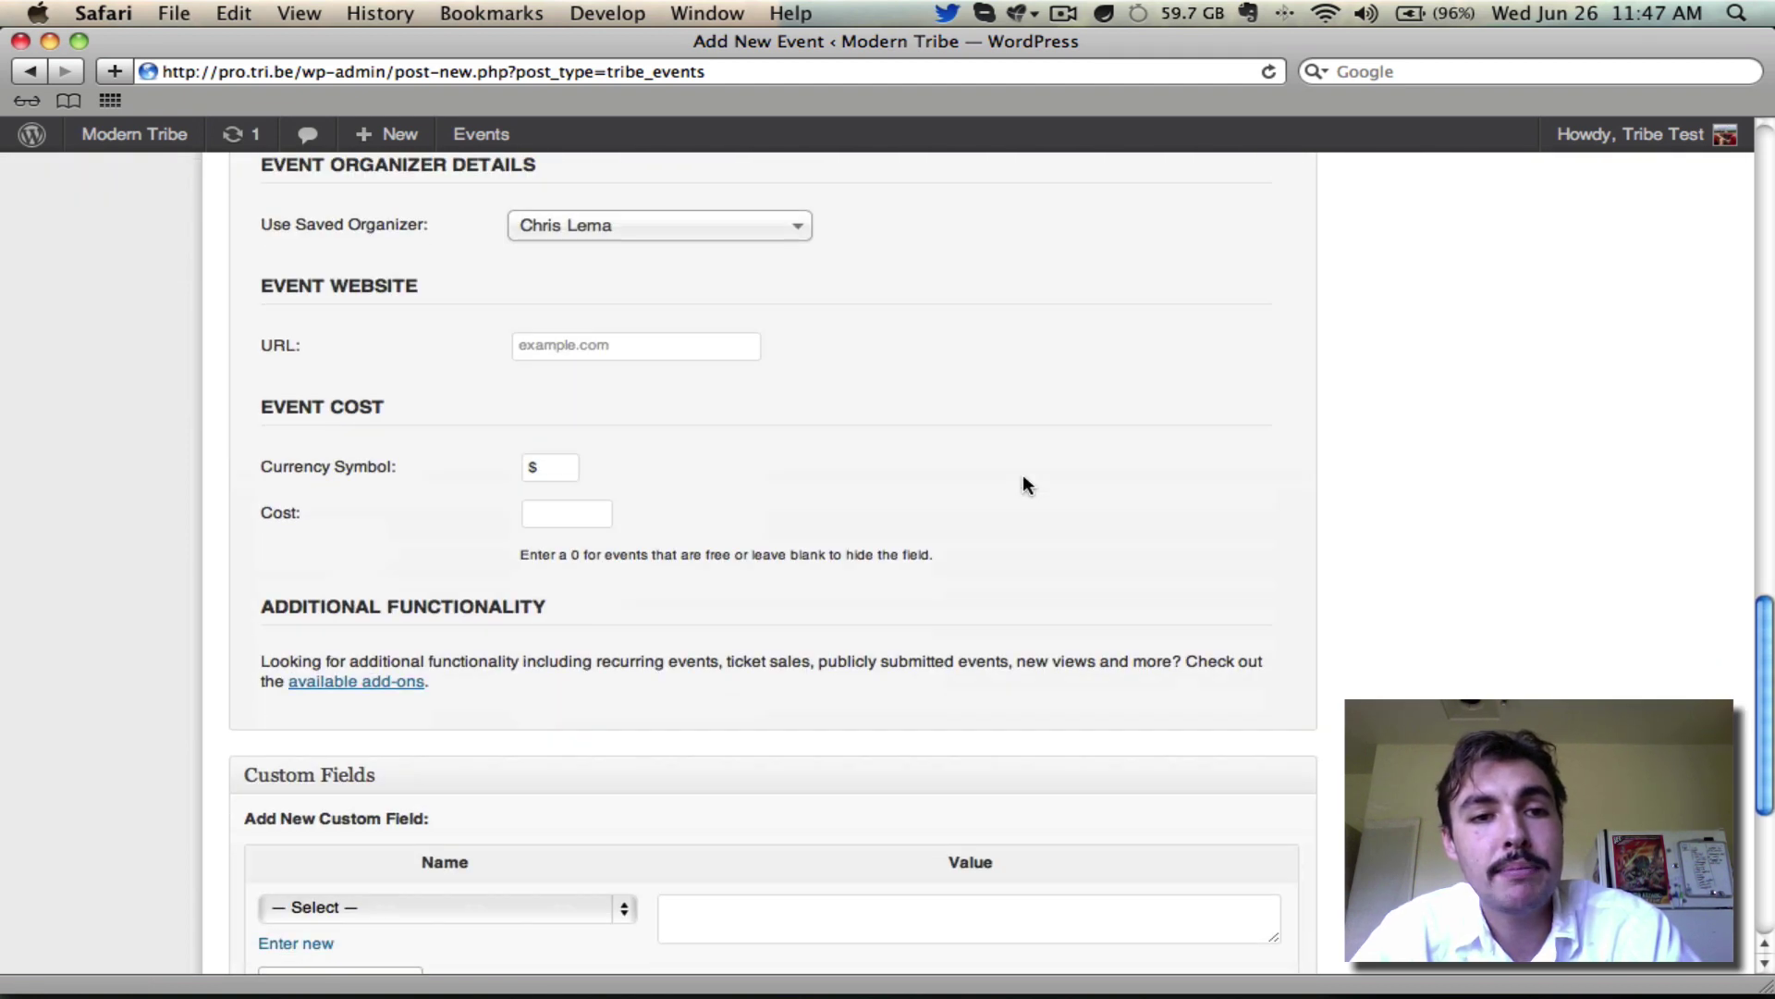
scroll(1023, 475, "up", 15)
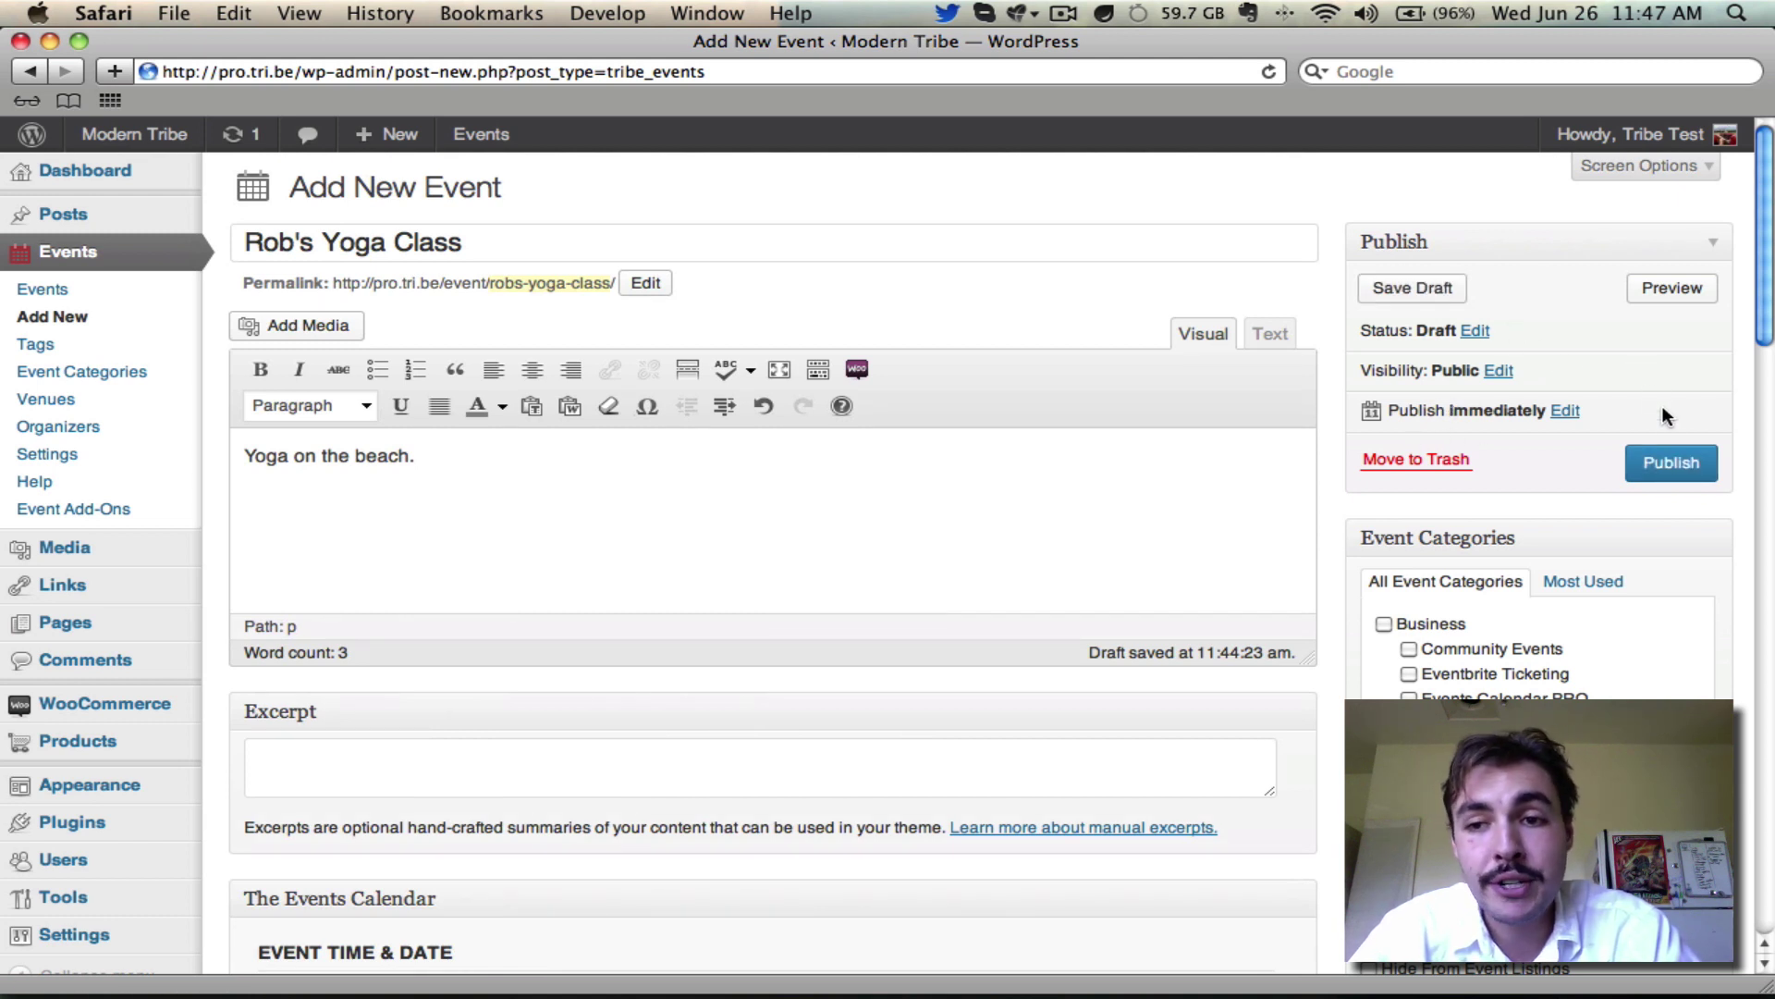
left_click(1668, 465)
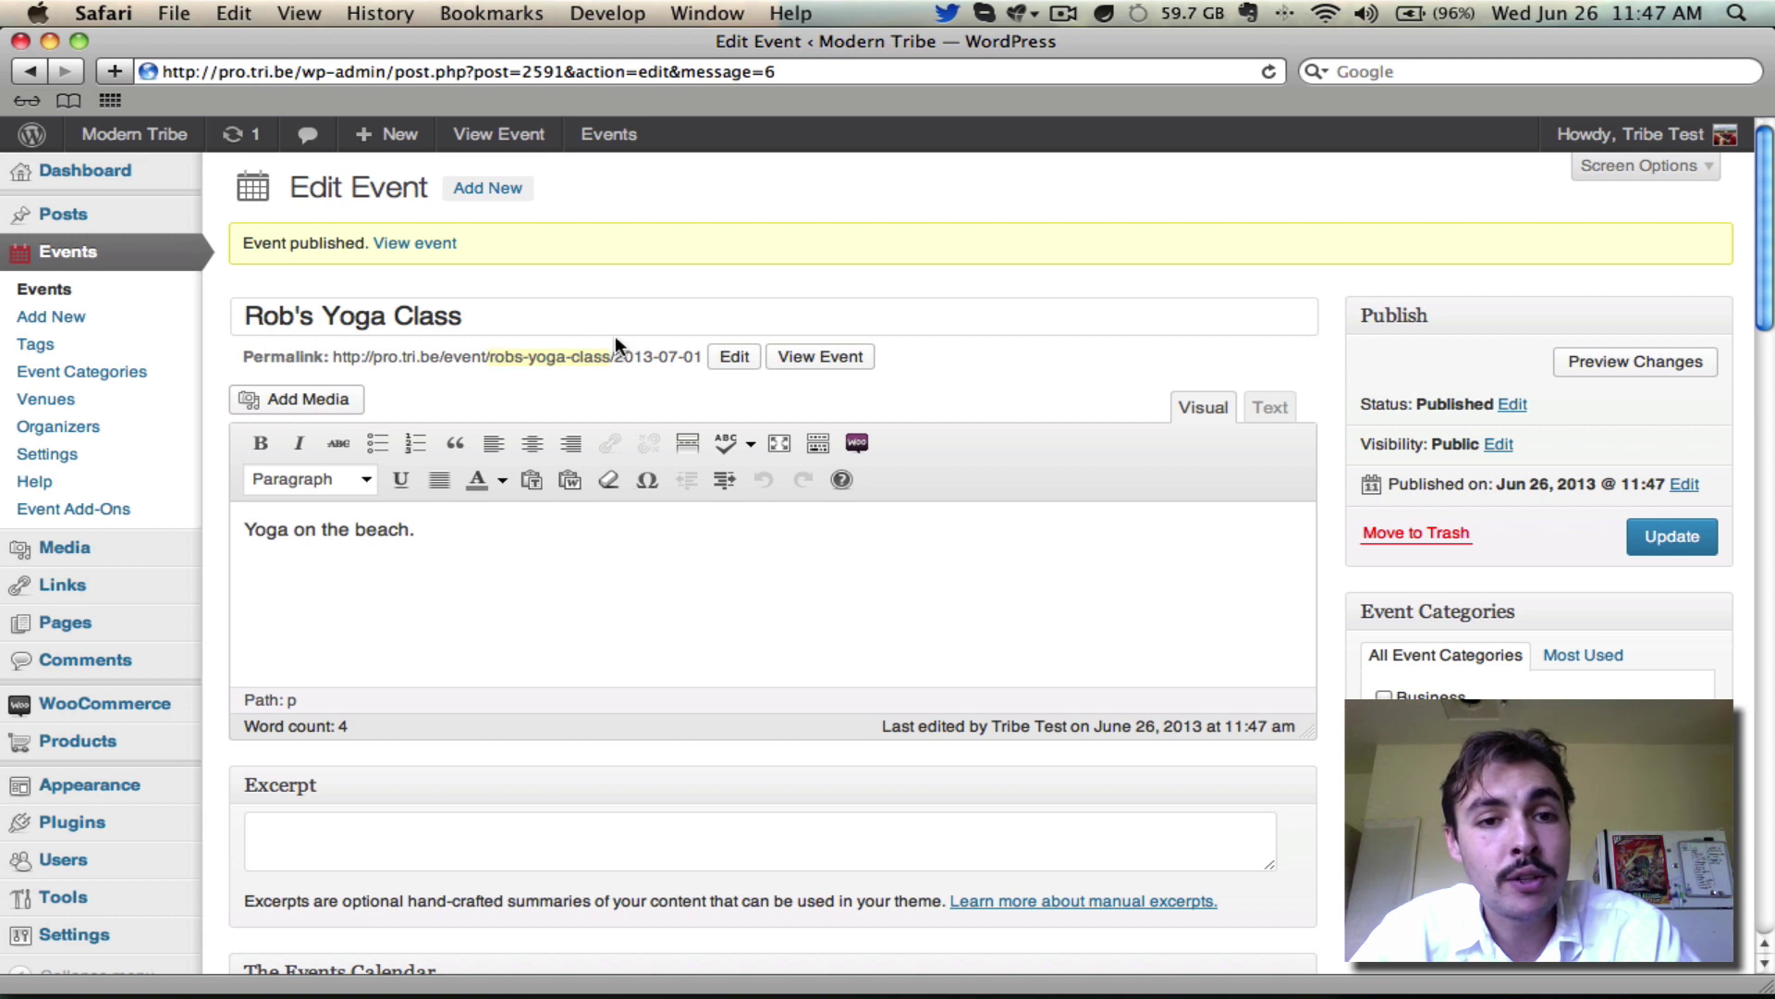
left_click_drag(615, 356, 490, 359)
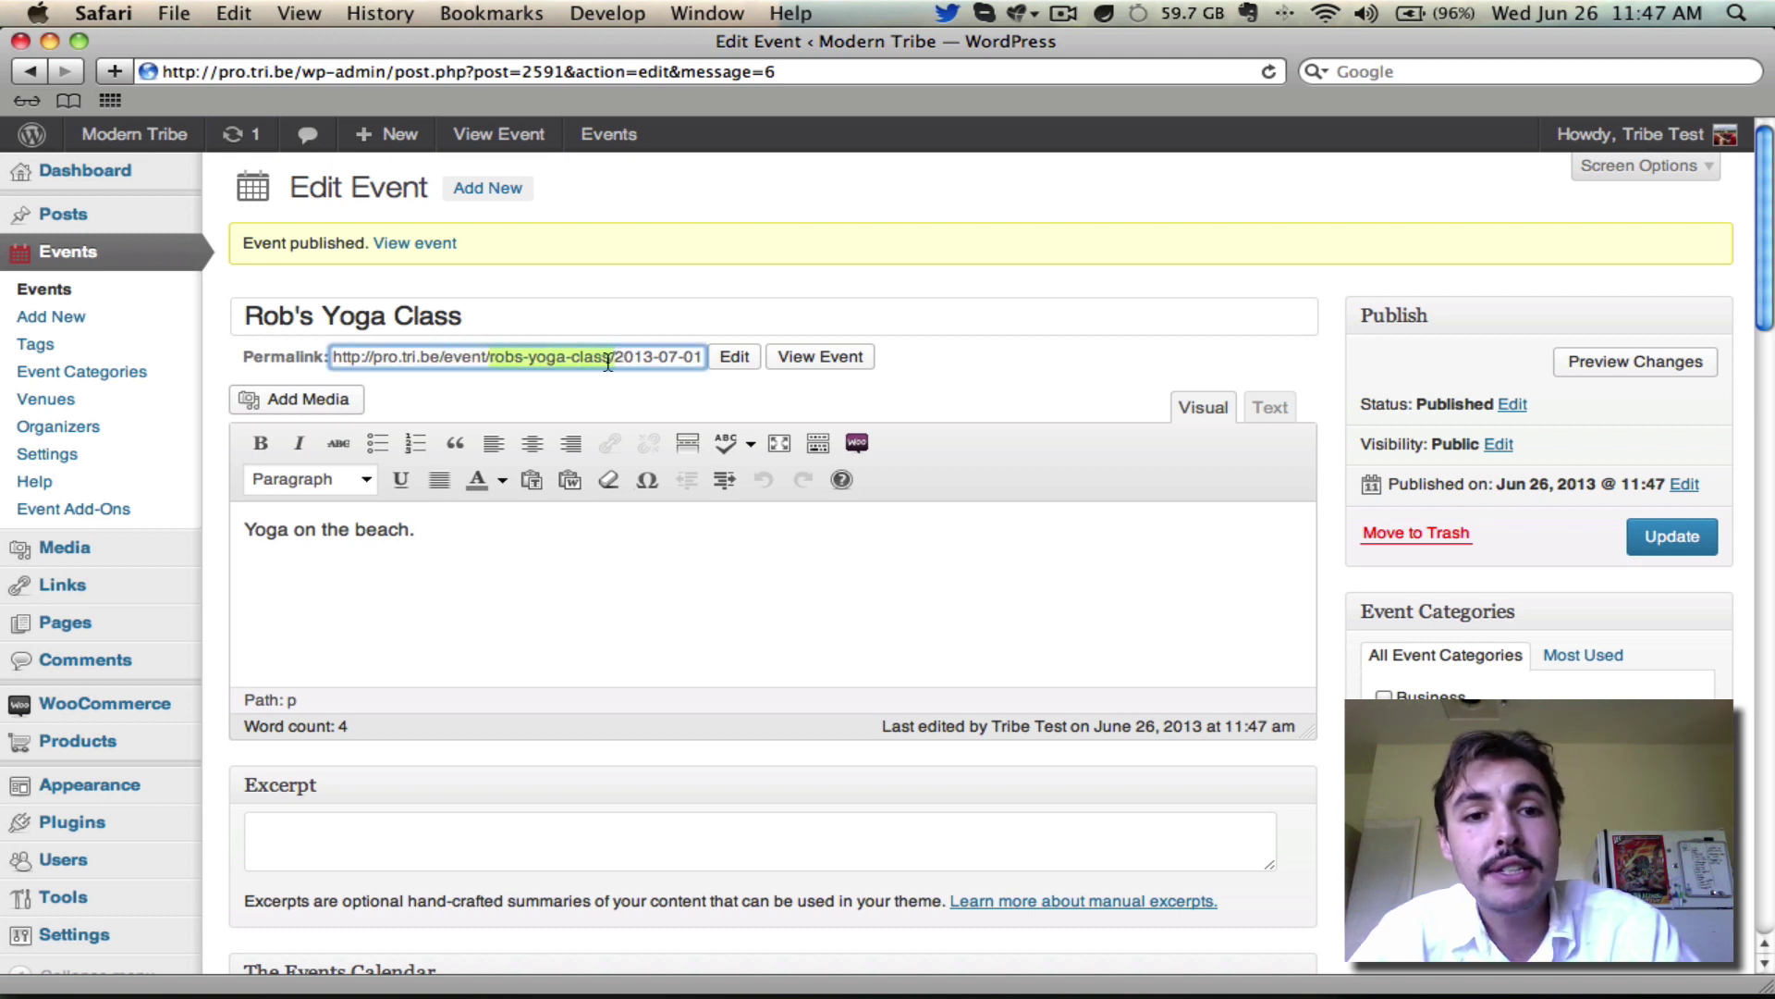
left_click(695, 376)
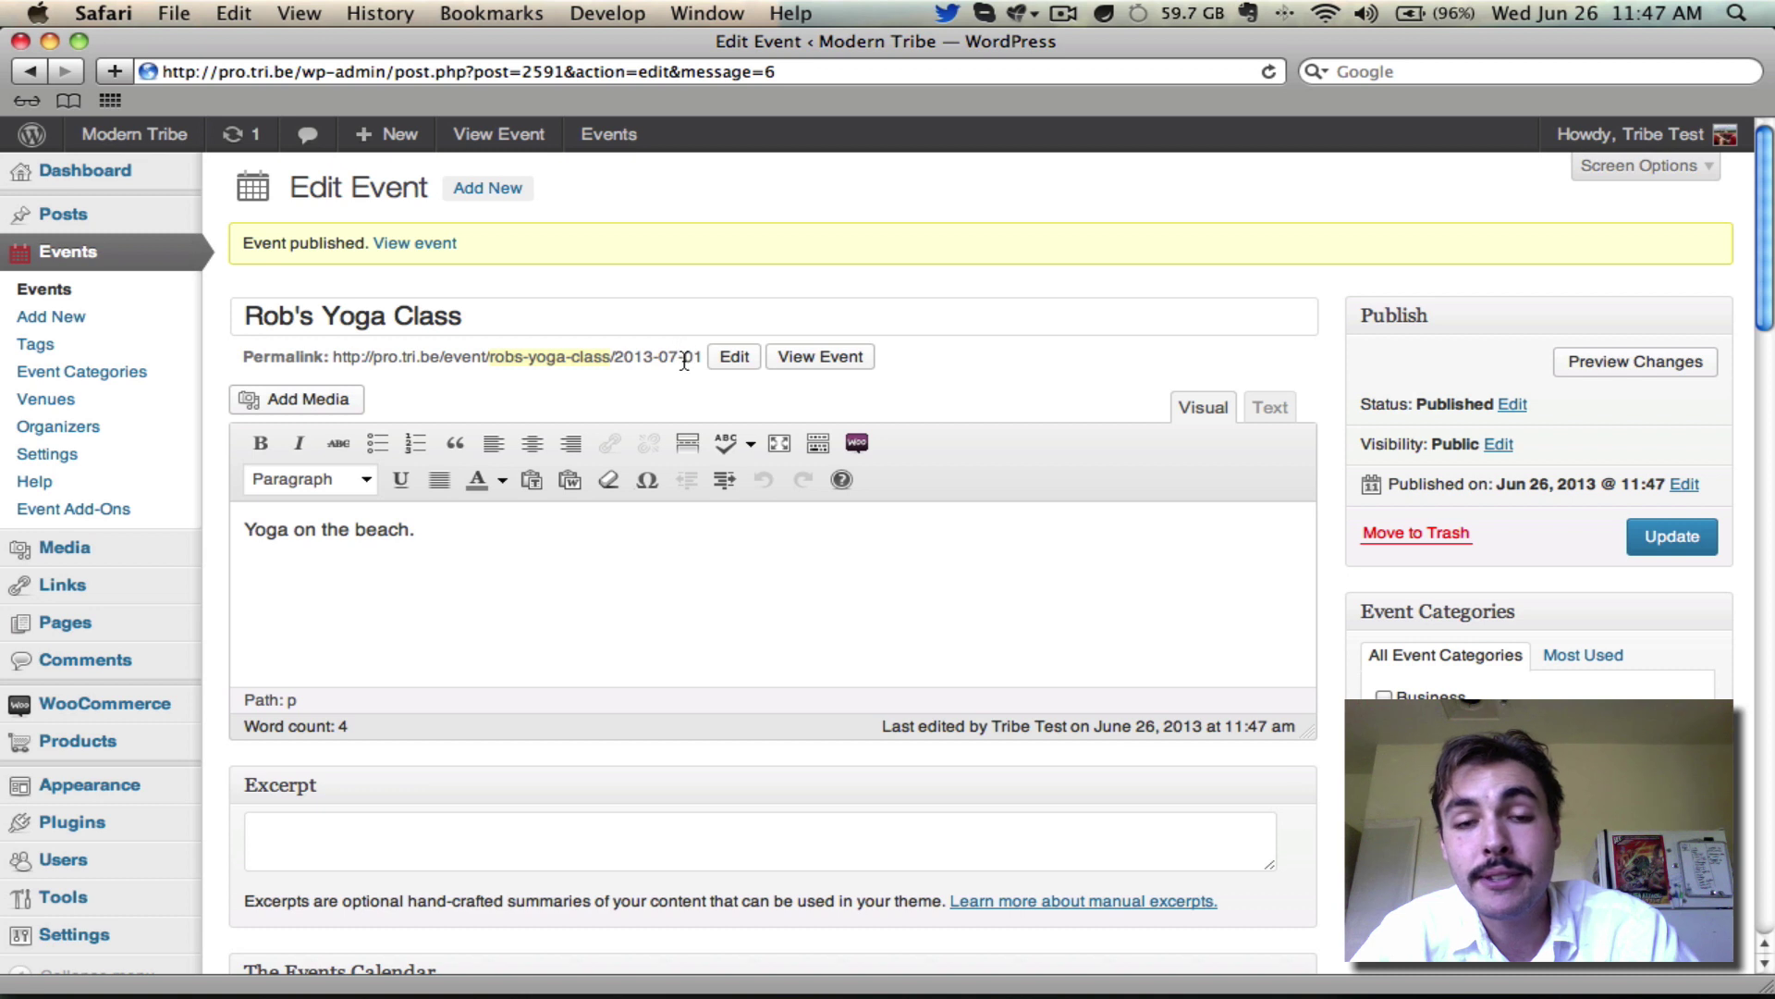
- View the published event page, check its recurrence description, and list all occurrences via (See all)
left_click(835, 370, "super")
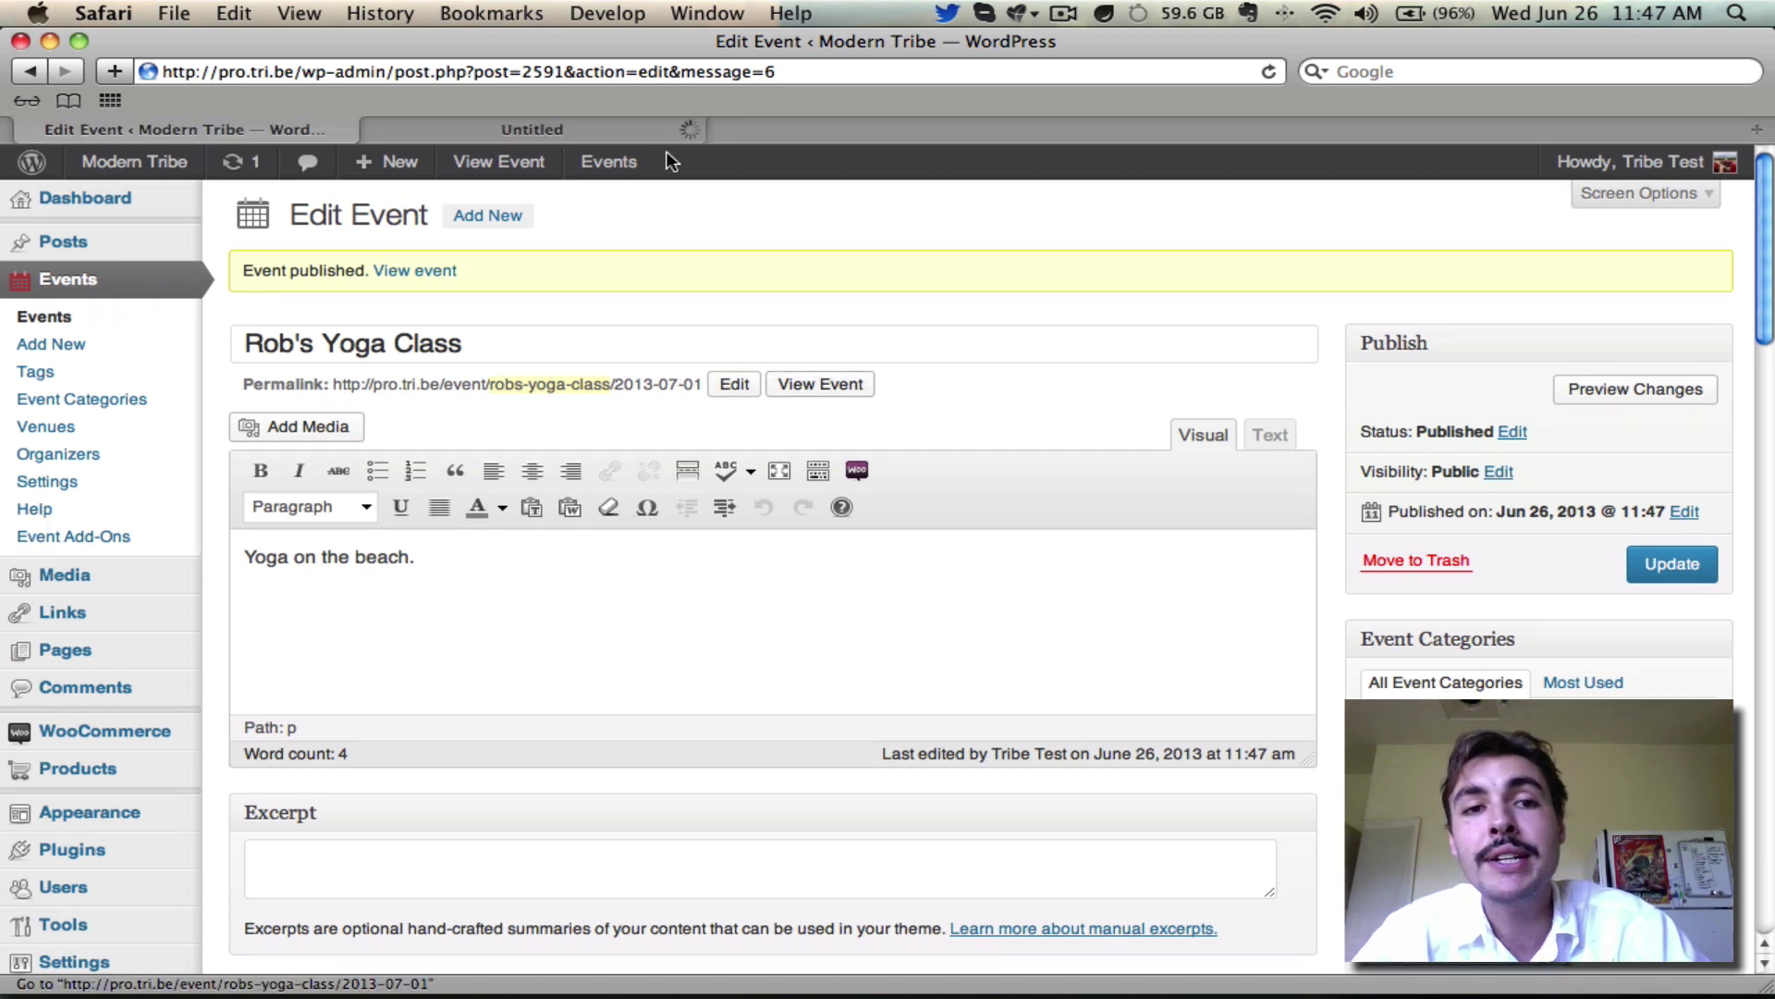
left_click(618, 125)
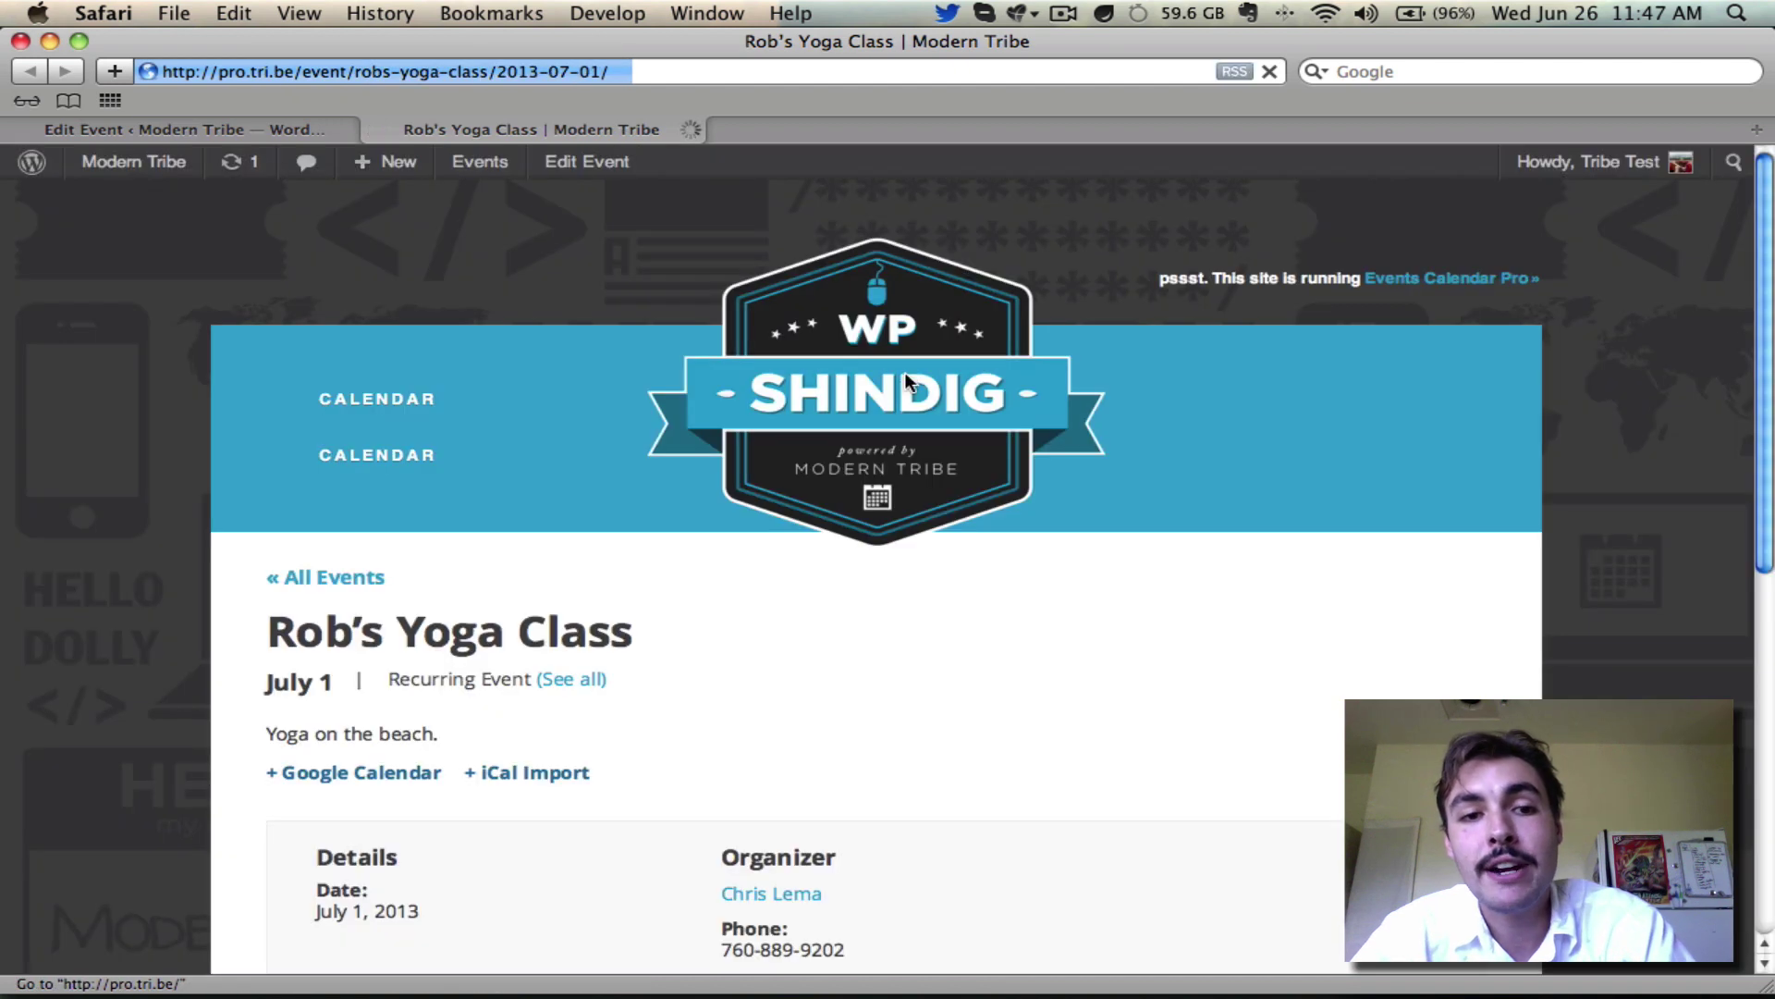
scroll(1188, 308, "down", 3)
scroll(1186, 300, "down", 3)
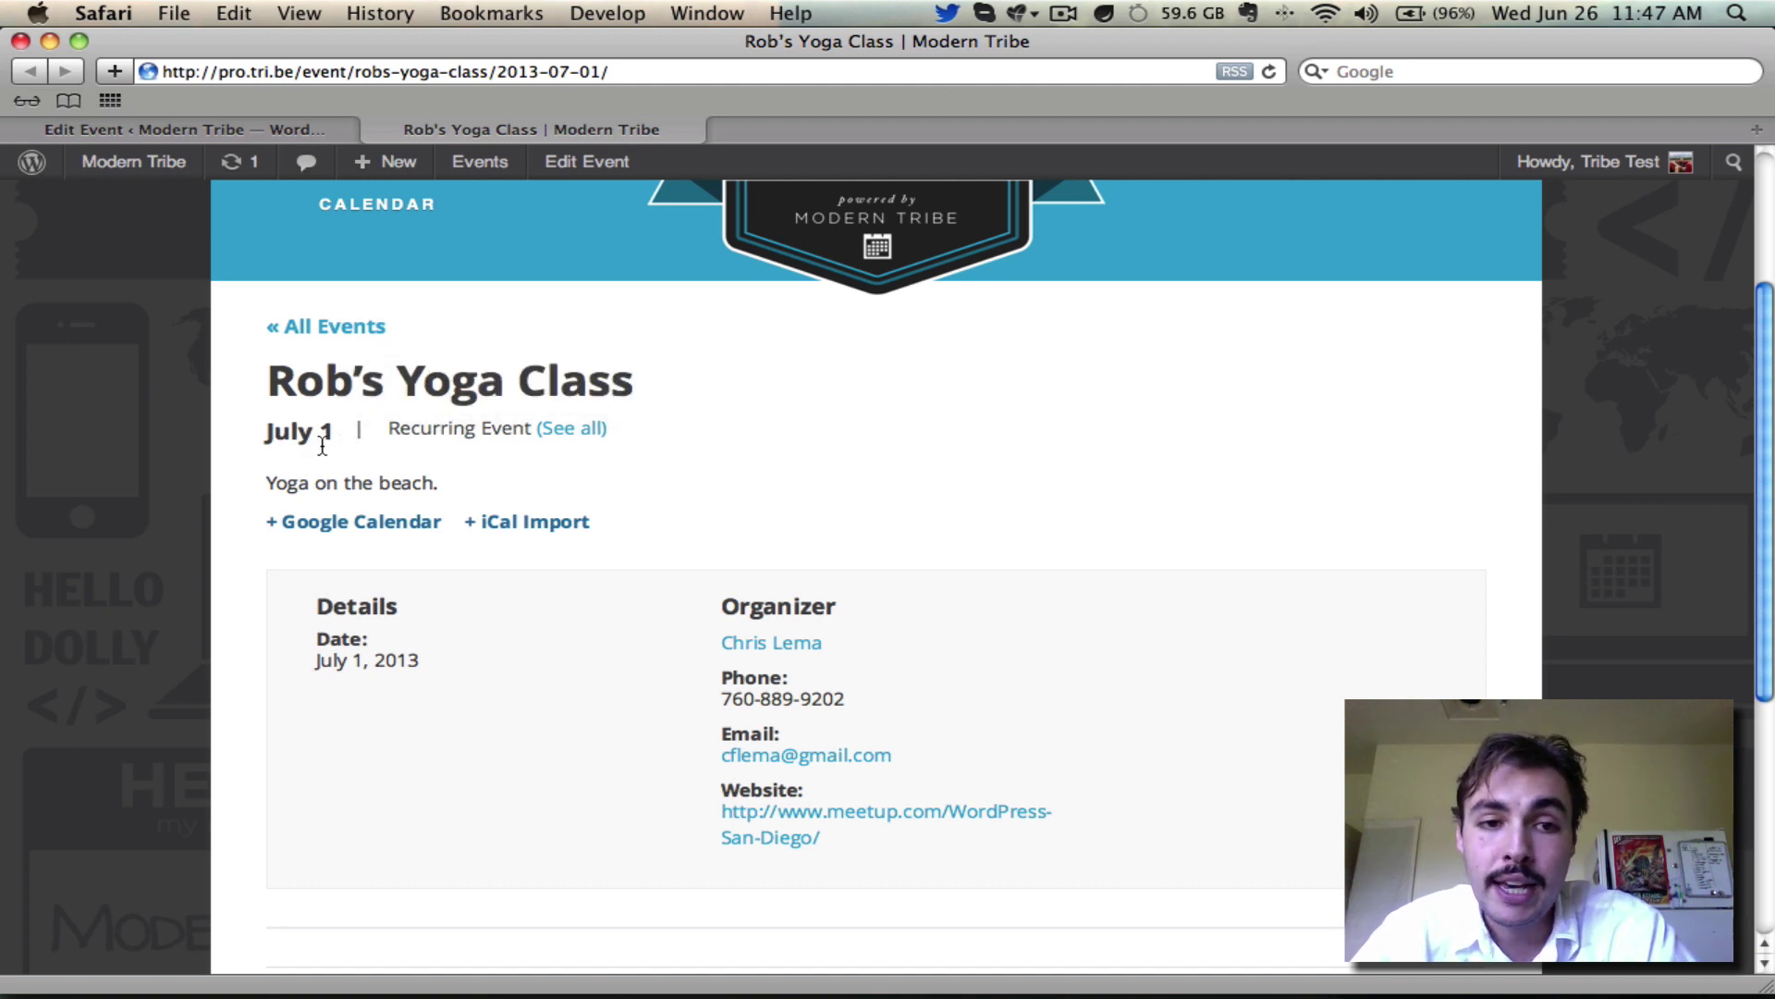
mouse_move(500, 424)
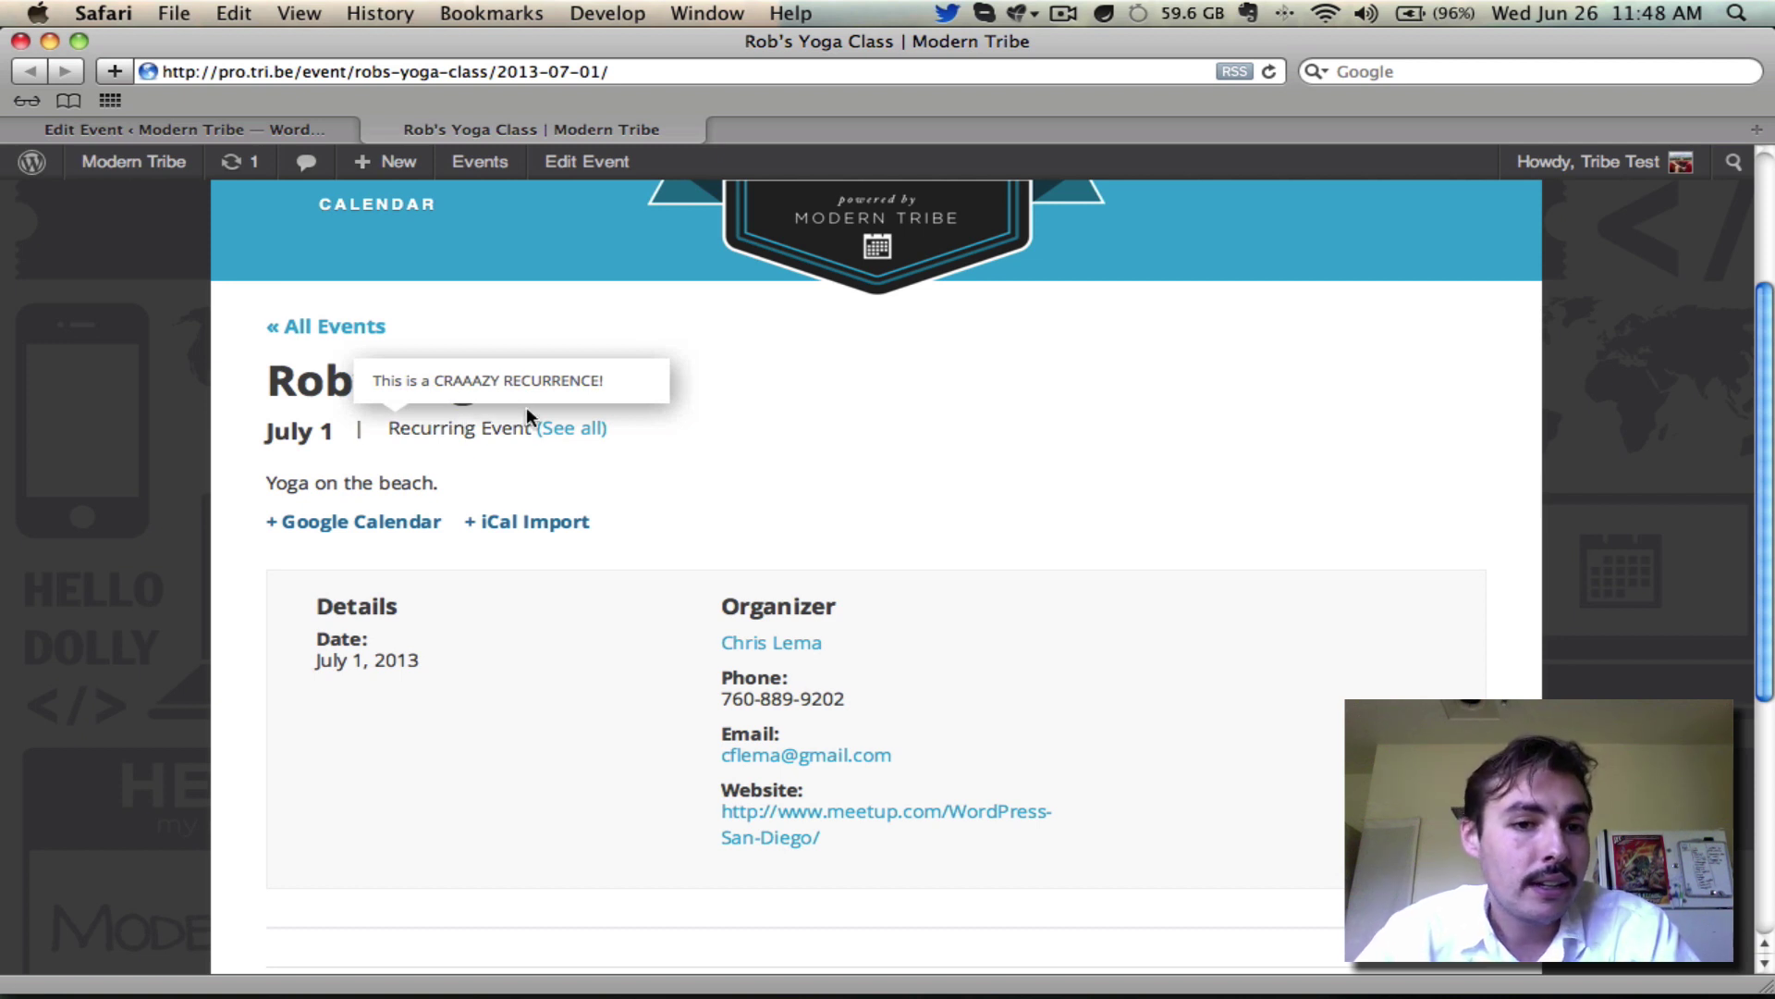
left_click(577, 433)
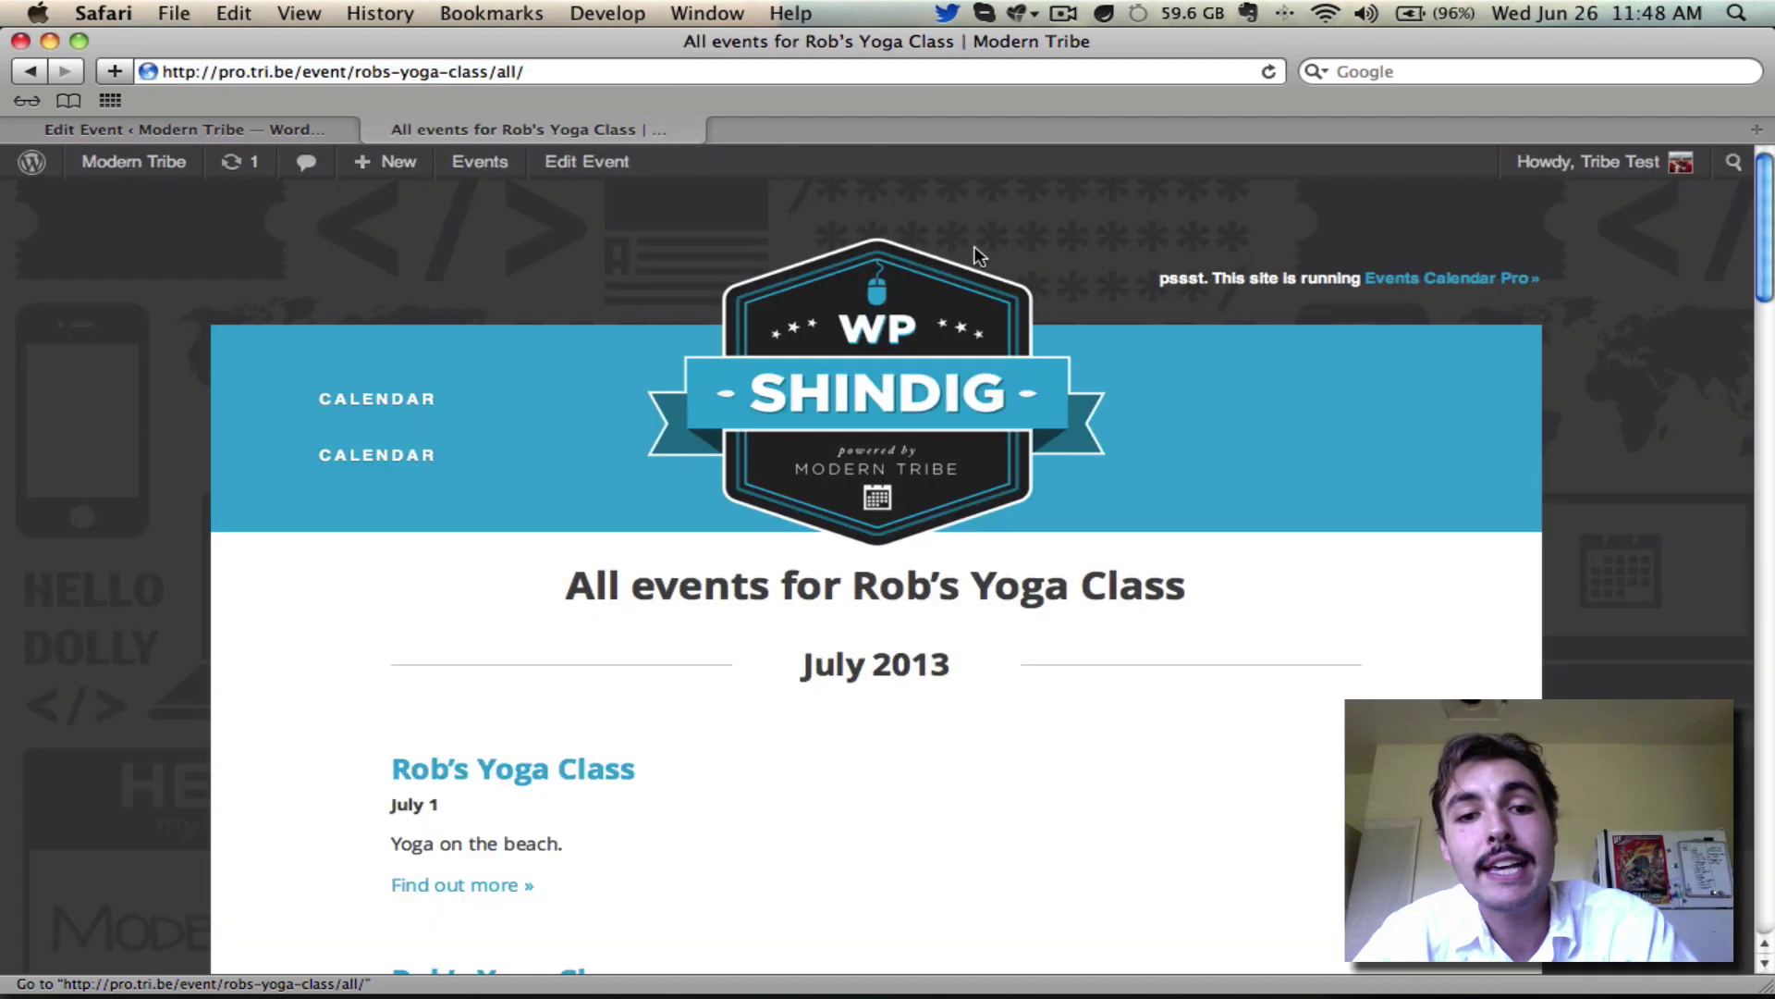
scroll(998, 290, "down", 4)
scroll(998, 289, "down", 15)
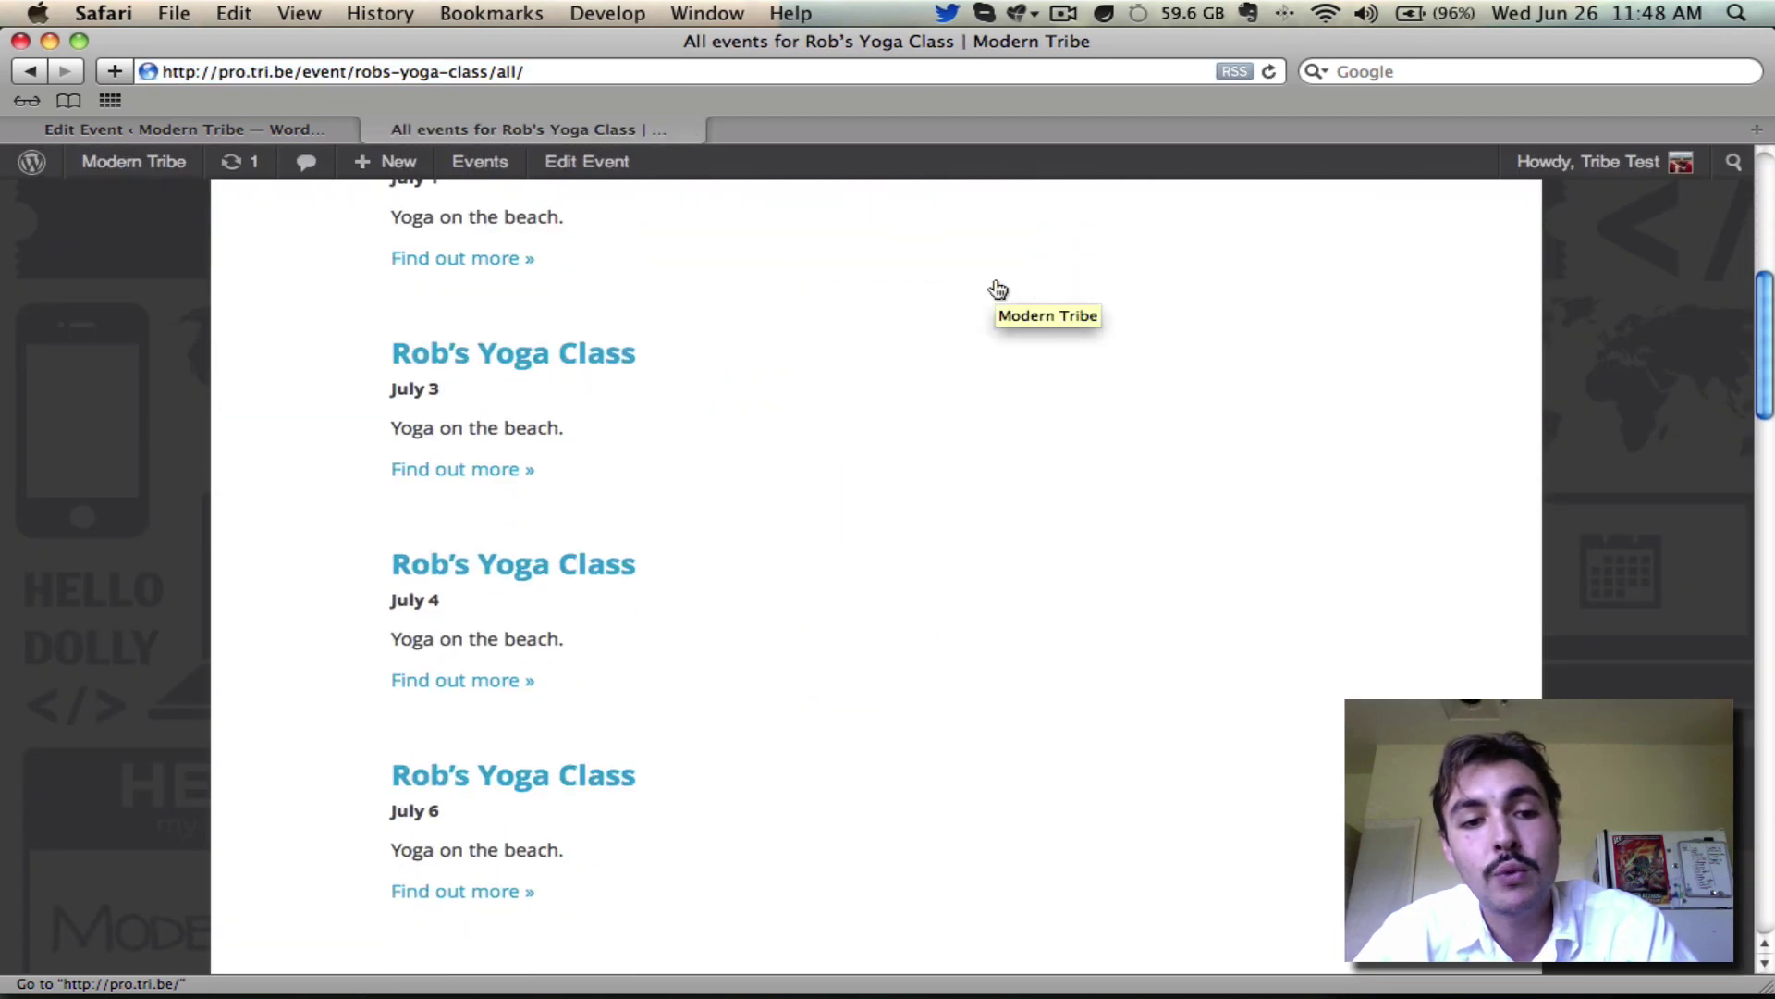
scroll(998, 289, "down", 5)
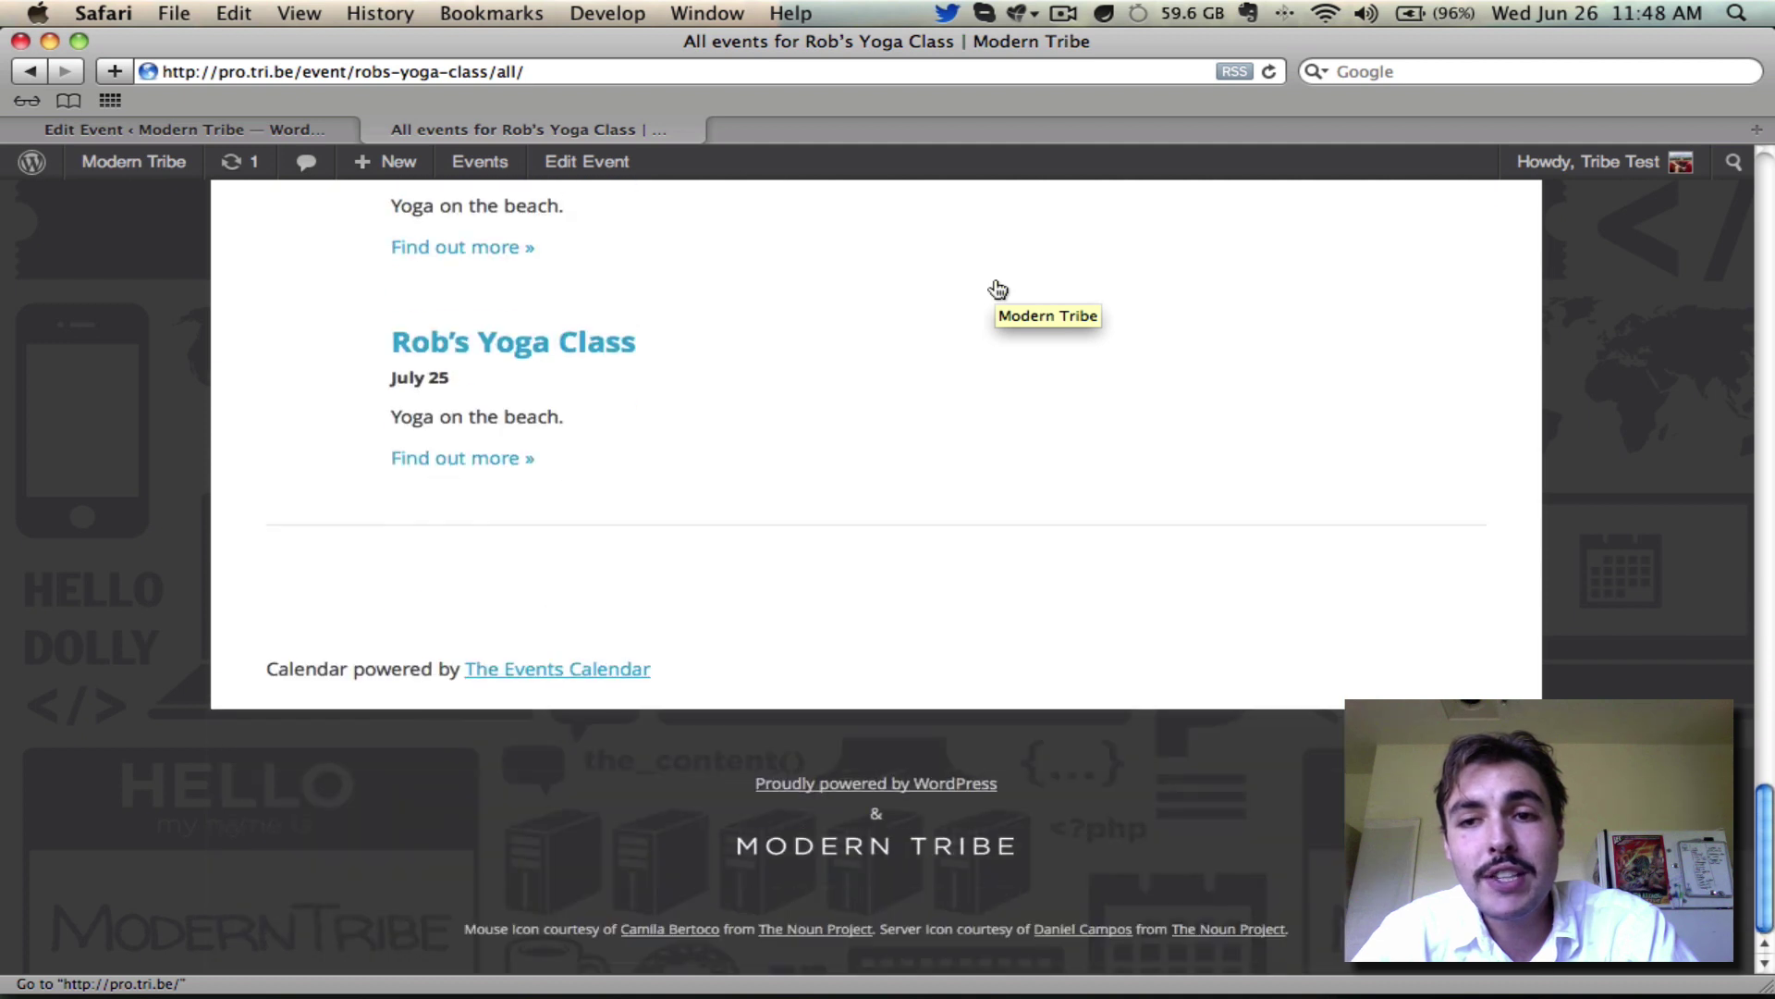
scroll(998, 289, "up", 20)
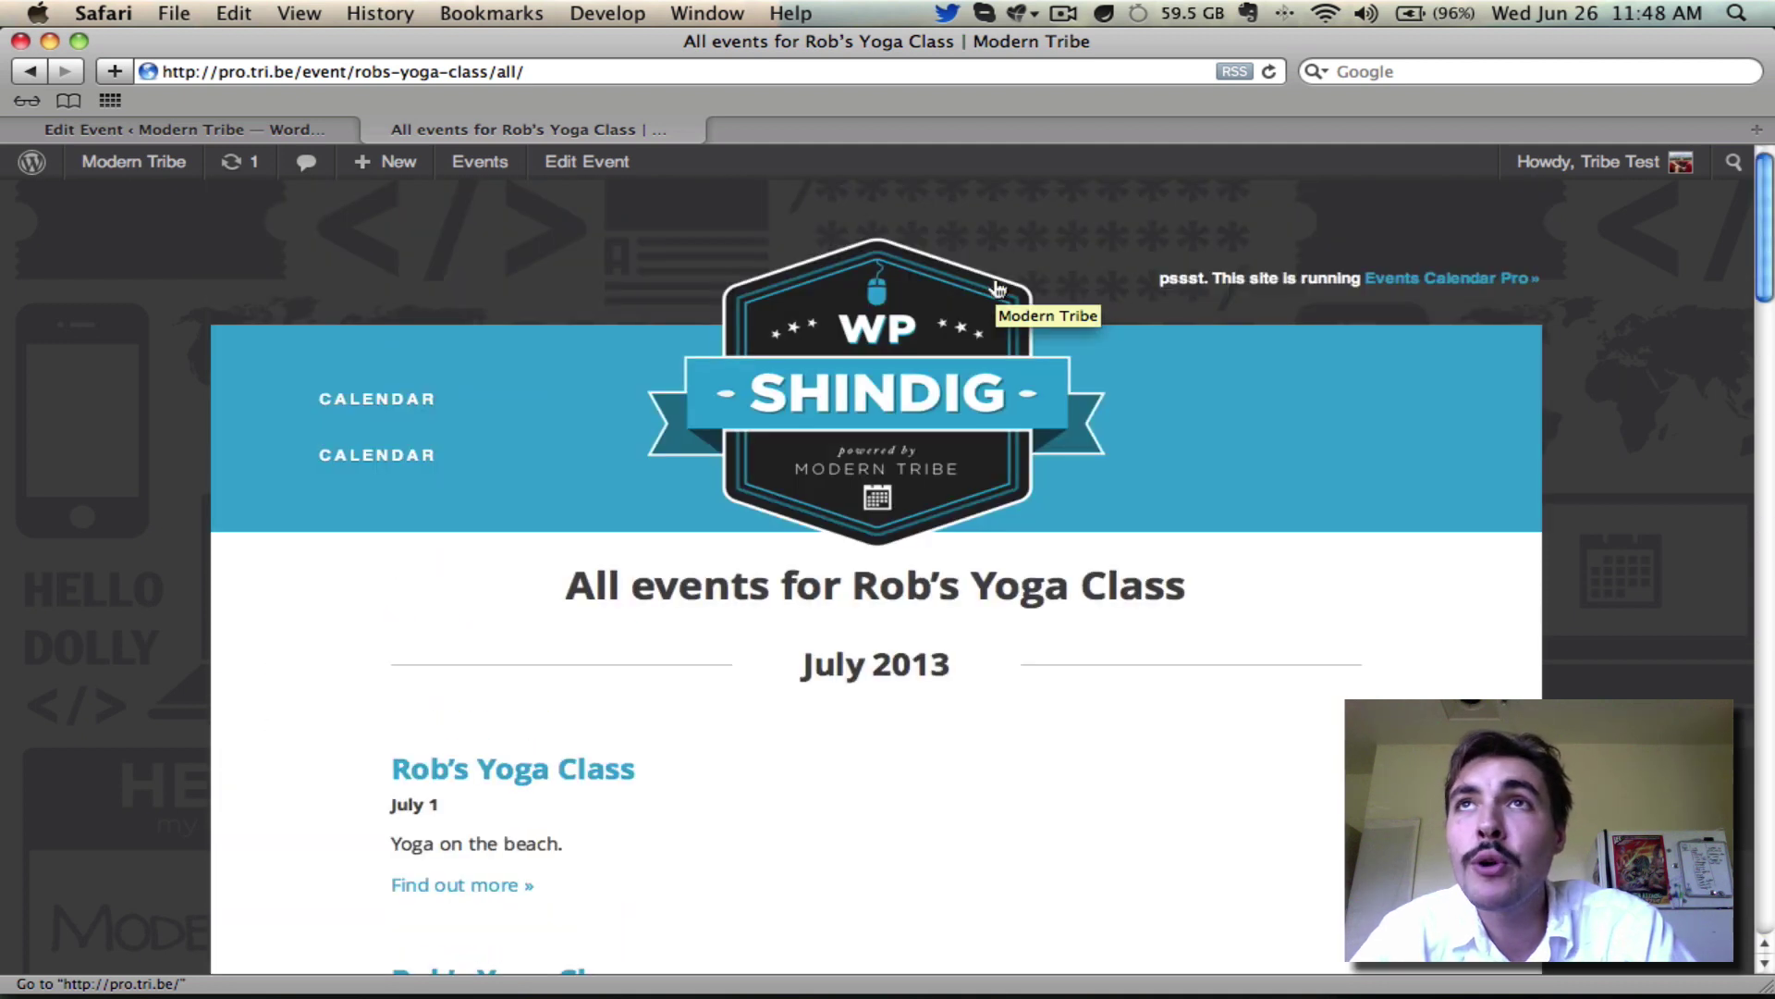